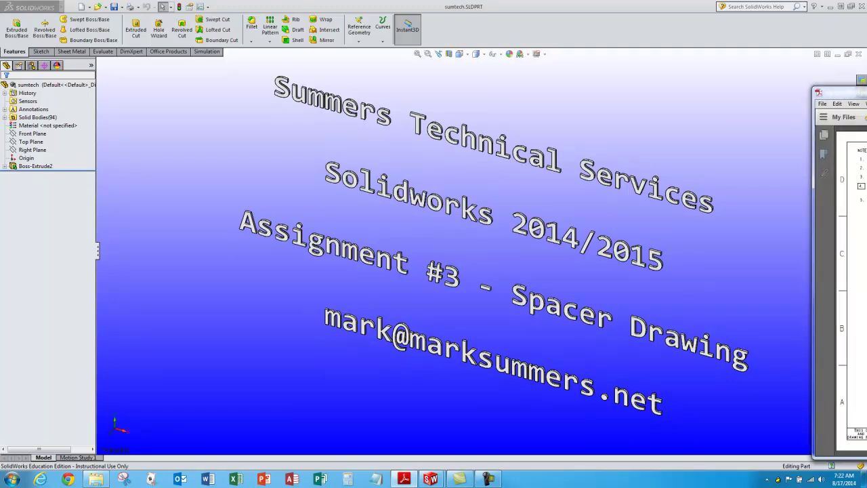
Step: Switch to the open part document NRG-018-00-03.SLDPRT
mouse_move(866, 108)
left_mouse_down()
mouse_move(814, 68)
mouse_move(543, 65)
left_mouse_up()
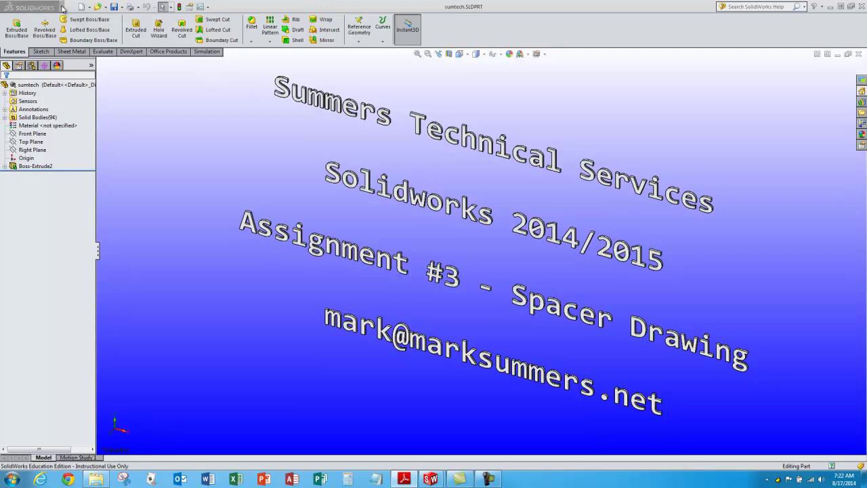
mouse_move(63, 9)
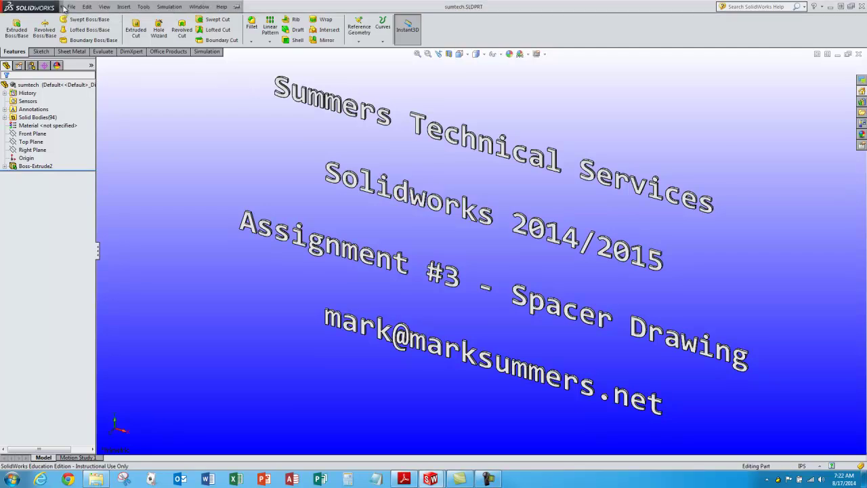
left_click(202, 8)
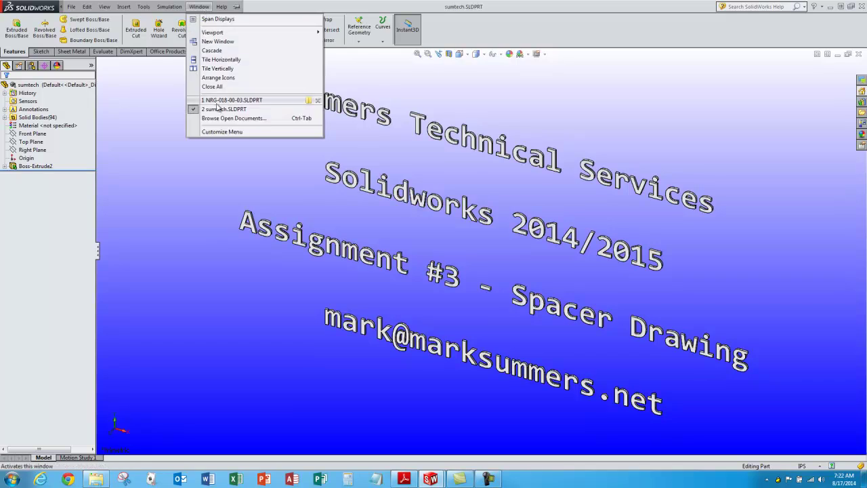
left_click(309, 100)
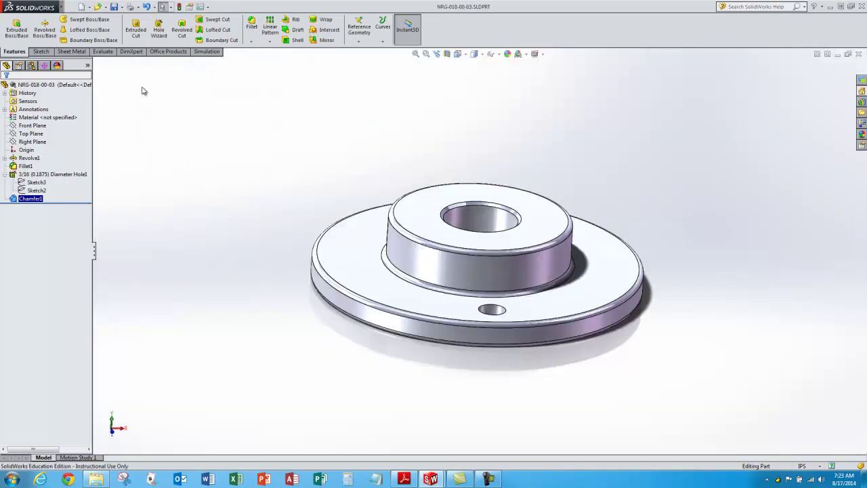
Step: Create a new drawing from the ACC_B_Landscape template
left_click(81, 7)
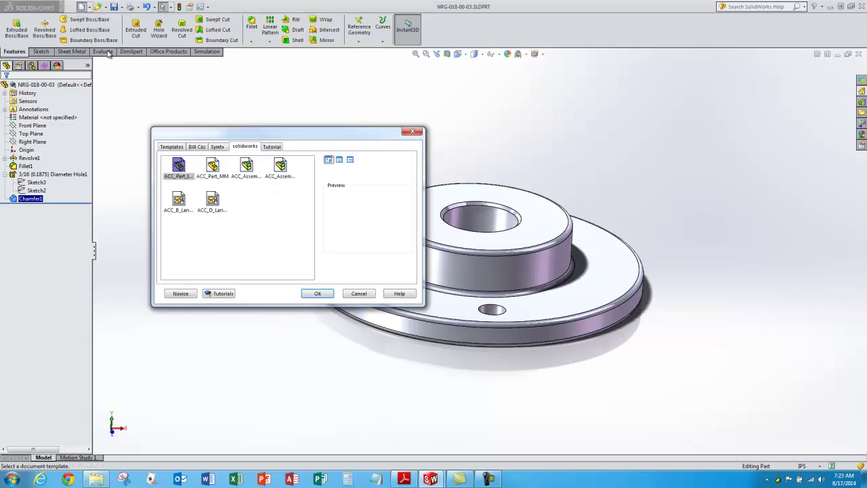
left_click(179, 201)
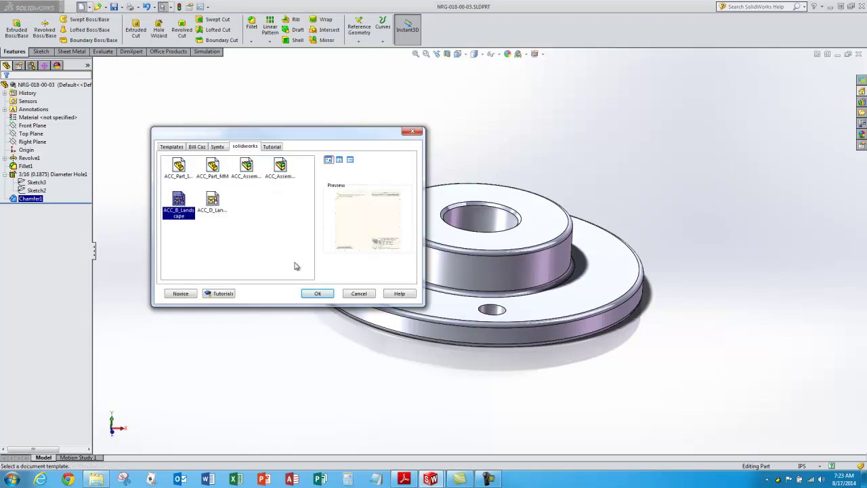
left_click(318, 294)
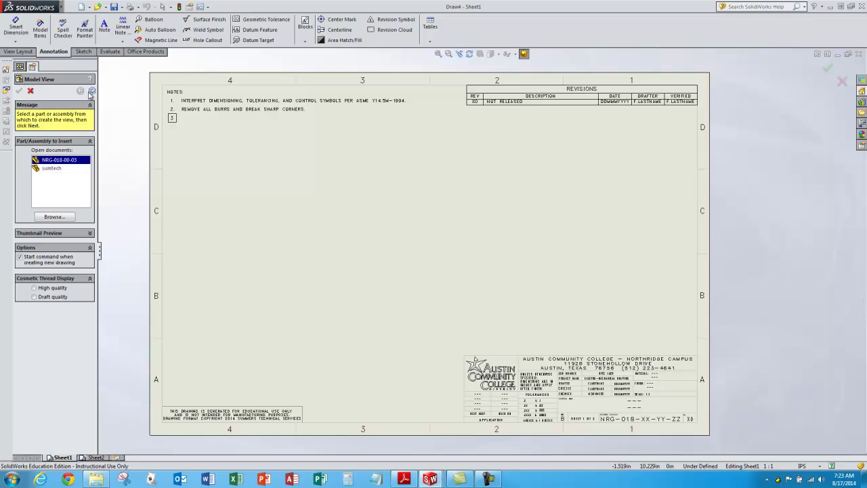
Step: Place a top view of NRG-018-00-03 in the upper-left area of the sheet and a projected front view below it
left_click(92, 91)
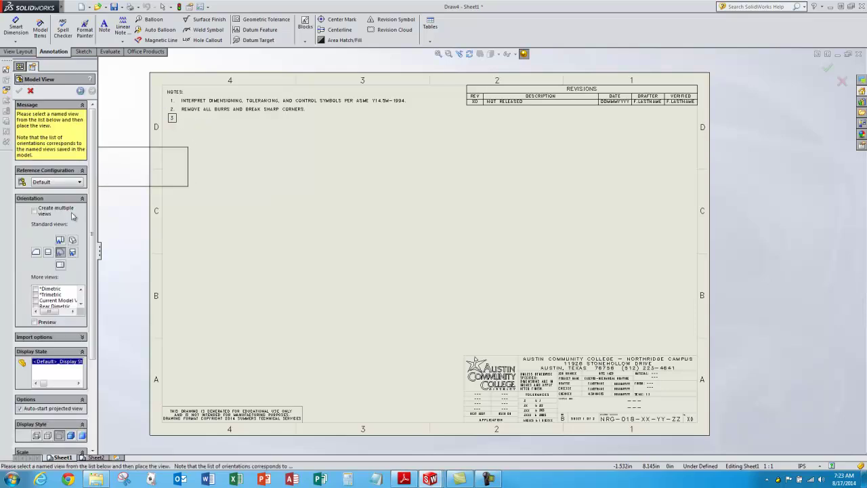
left_click(60, 241)
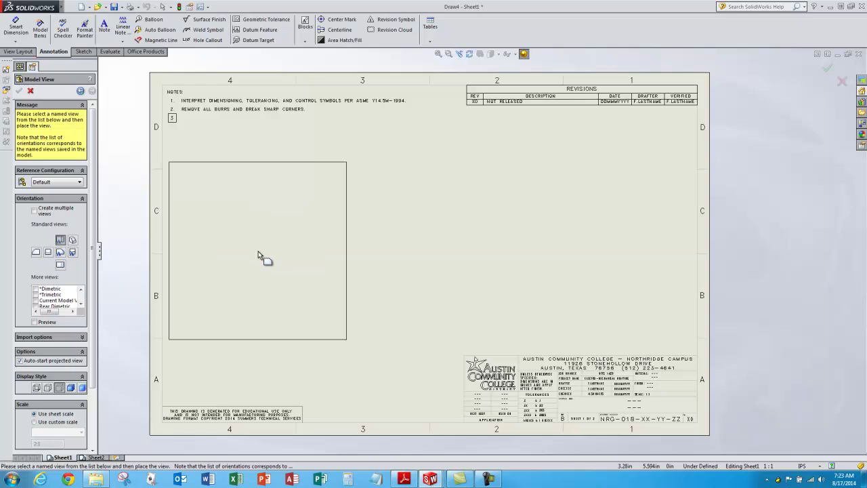
left_click(290, 215)
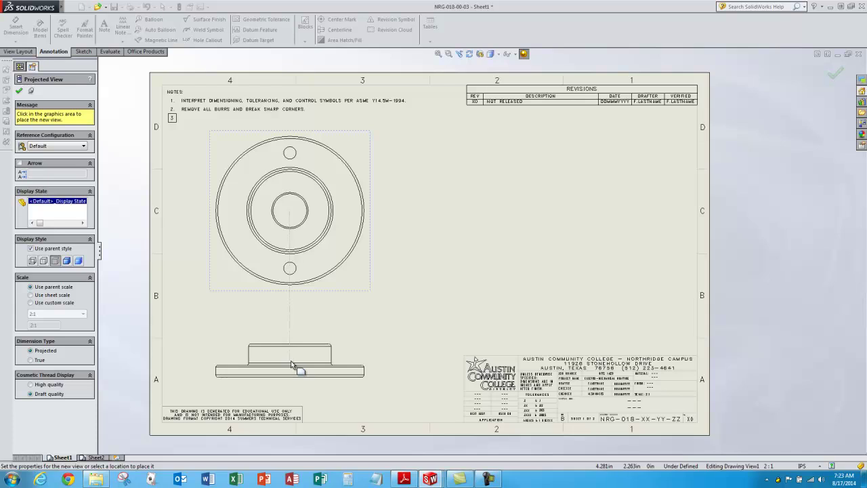
left_click(291, 366)
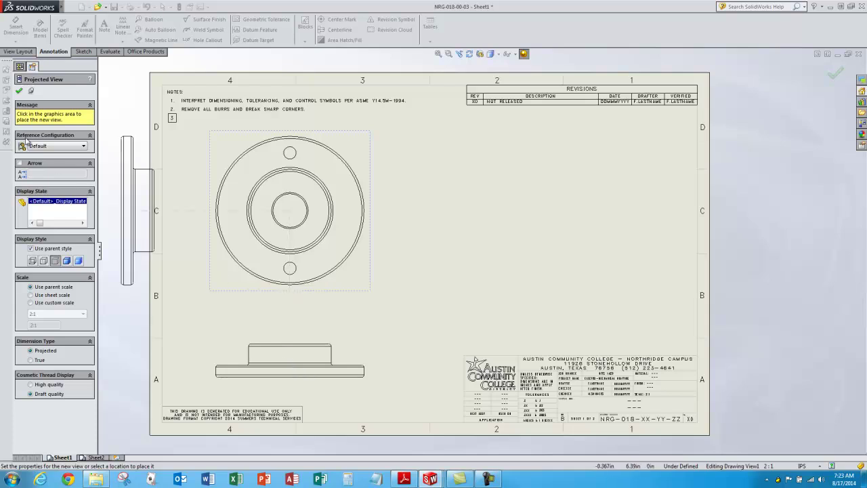
left_click(20, 90)
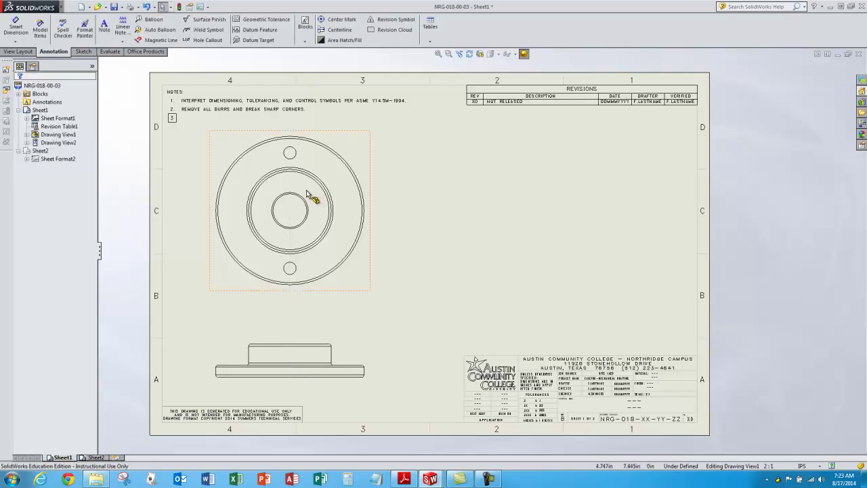
left_click(73, 120)
right_click(52, 121)
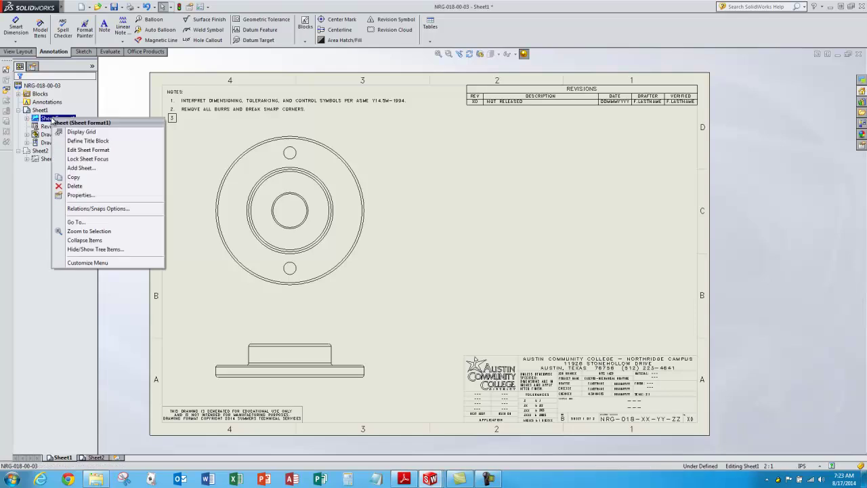
left_click(89, 150)
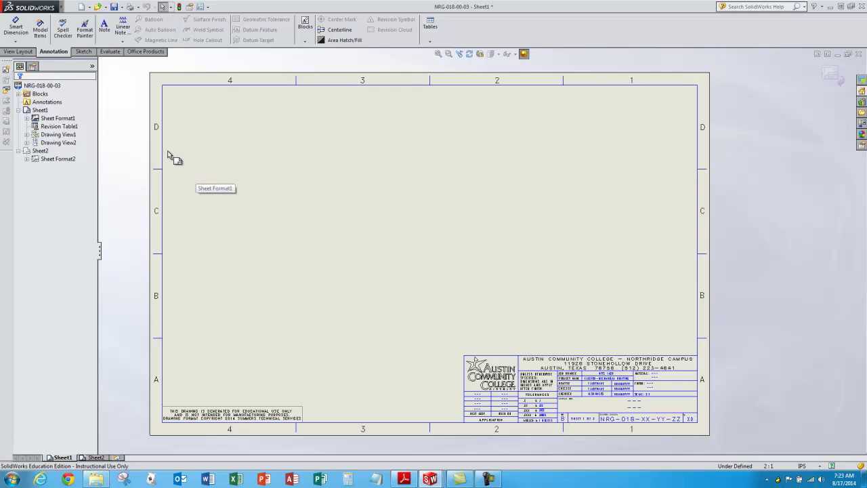
left_click(45, 111)
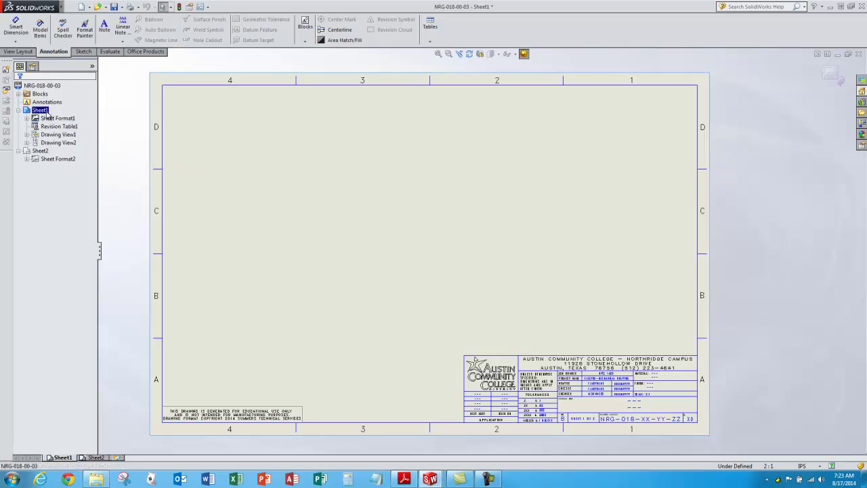
right_click(47, 113)
left_click(77, 136)
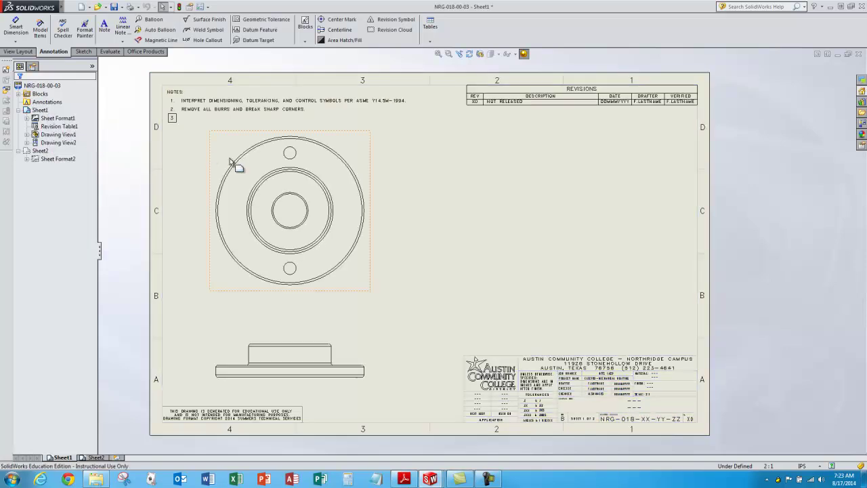
Step: Set the scale of Sheet1 to 1:1 in the sheet properties
left_click(53, 119)
right_click(53, 121)
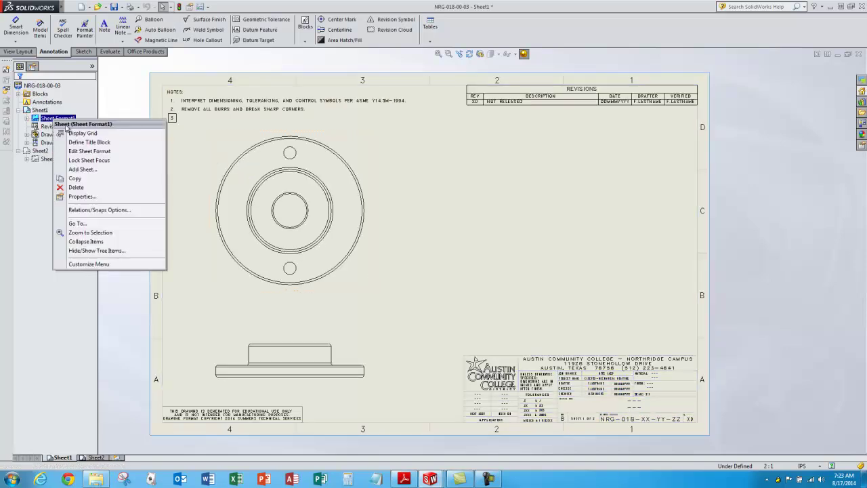
left_click(92, 199)
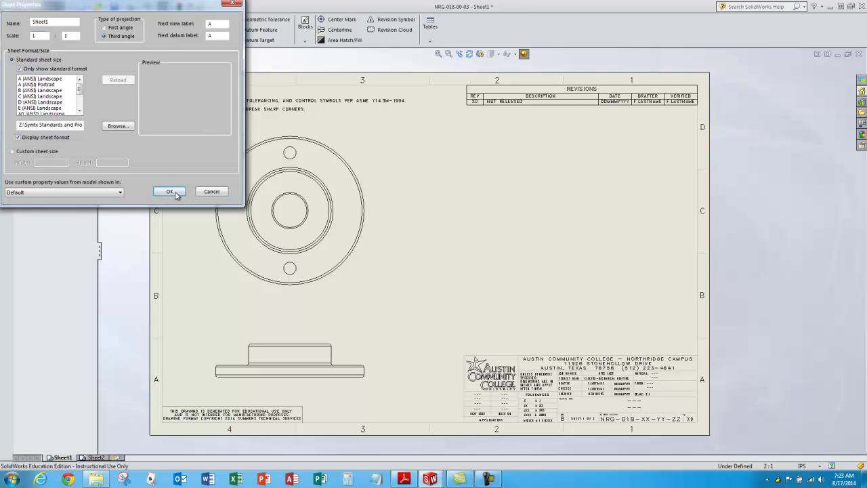
left_click(171, 191)
left_click(425, 256)
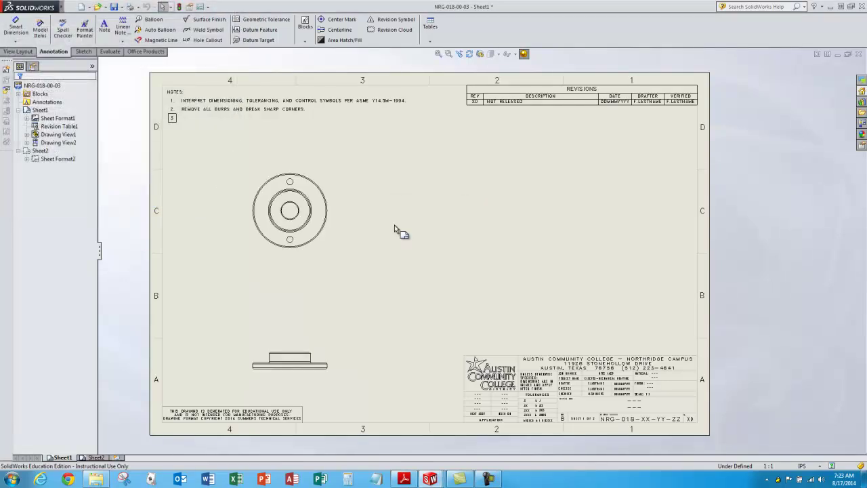
Step: Create vertical section view A-A through the centre of the top view and place it beside that view on the sheet's right side
left_click(24, 52)
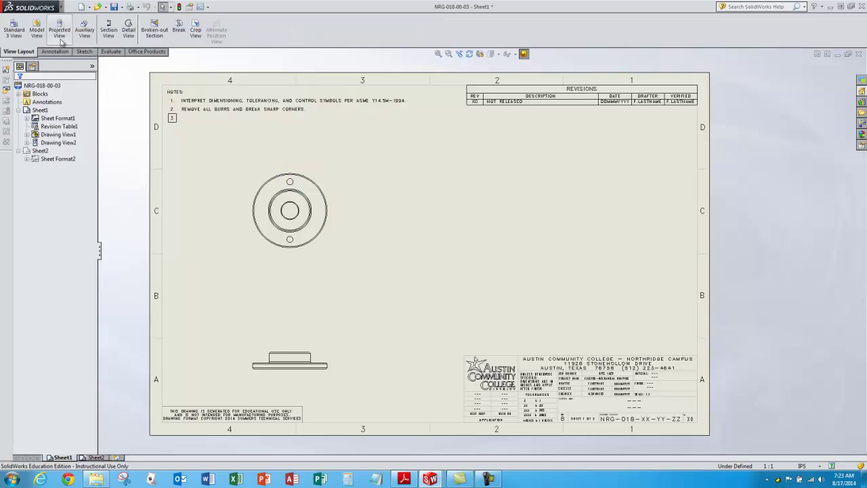
left_click(109, 28)
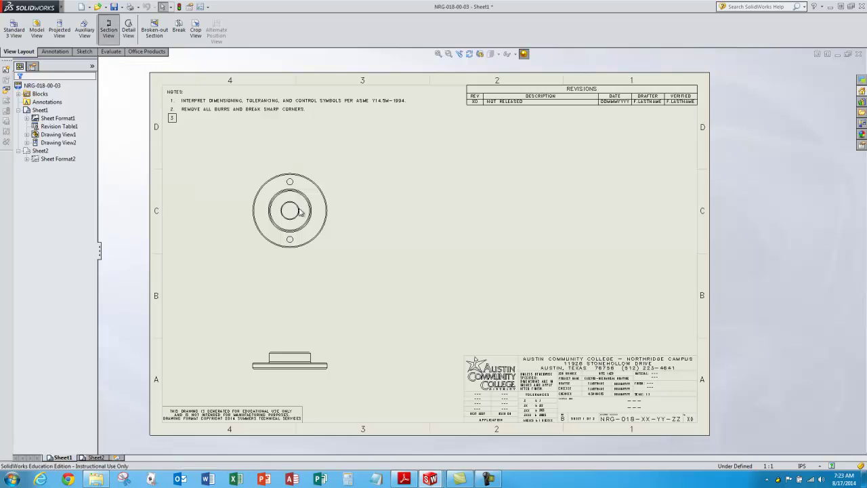
scroll(301, 214, "down", 2)
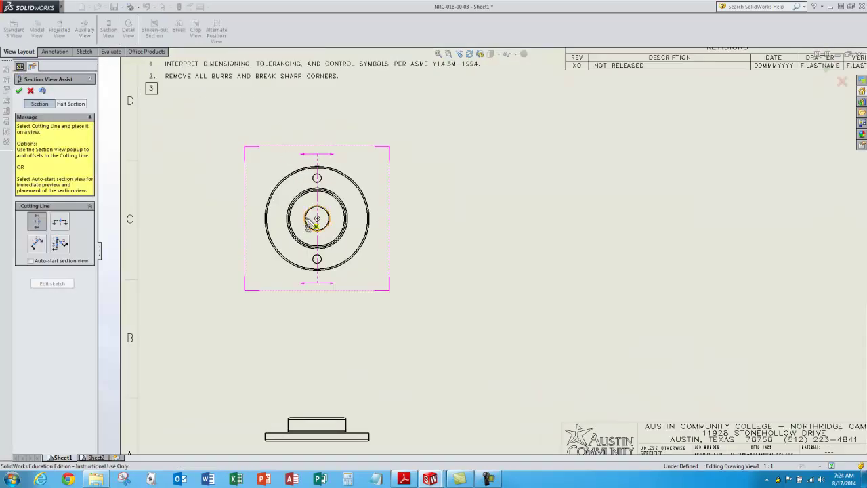
left_click(317, 219)
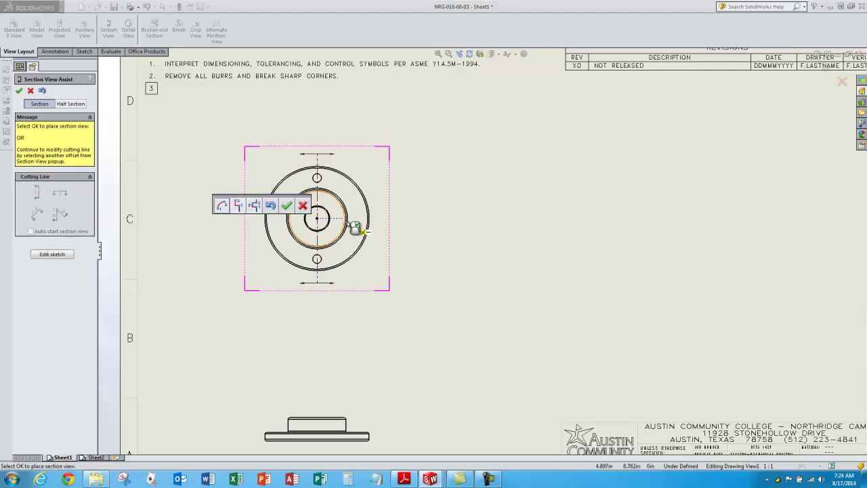
left_click(288, 206)
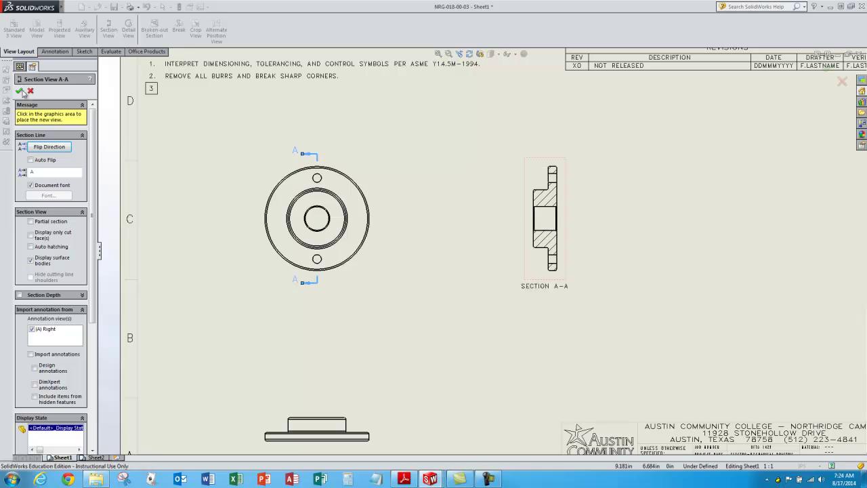
left_click(337, 197)
key("f")
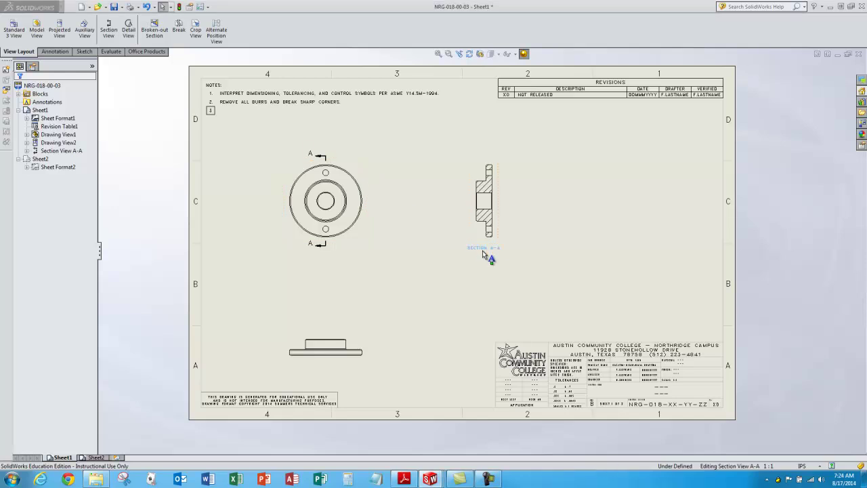
Step: Move the SECTION A-A label farther down below its section view
left_click(487, 256)
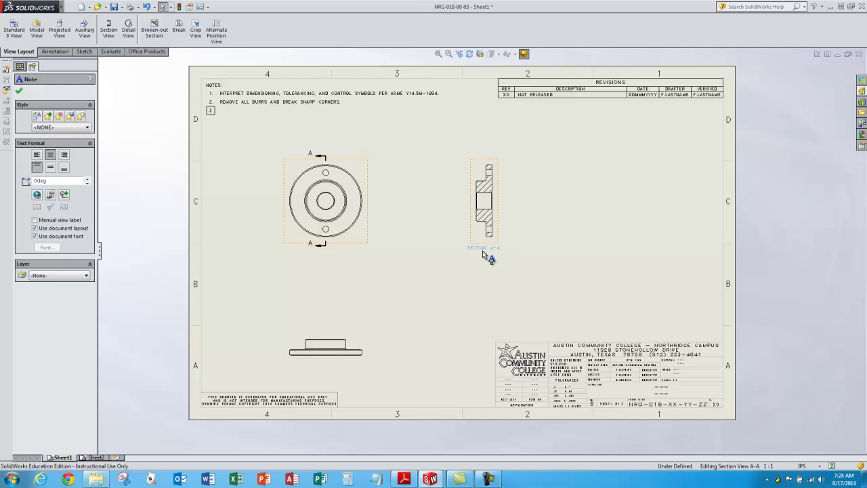
left_click_drag(488, 254, 483, 281)
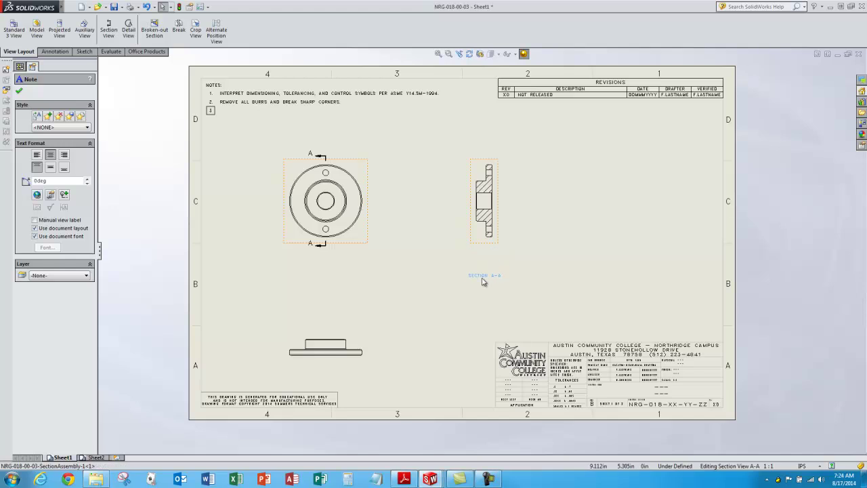
left_click(446, 257)
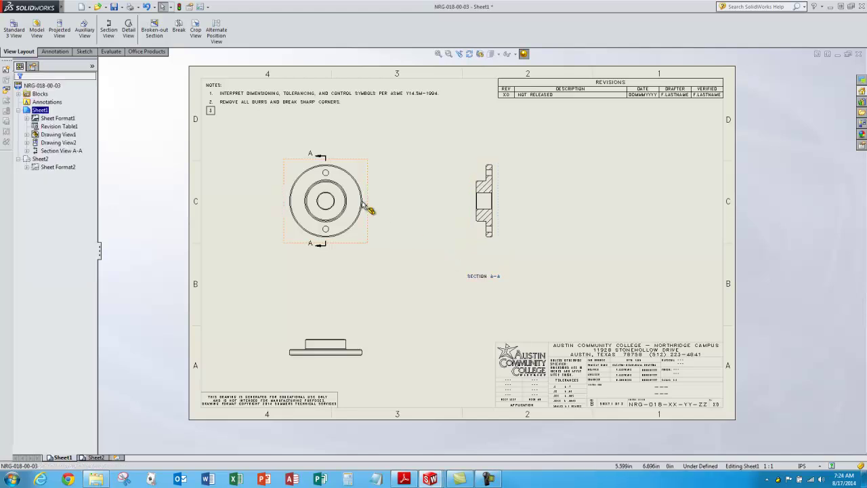
Step: Insert an isometric view of NRG-018-00-03 in the upper-right area of the sheet, using the sheet scale
left_click(36, 31)
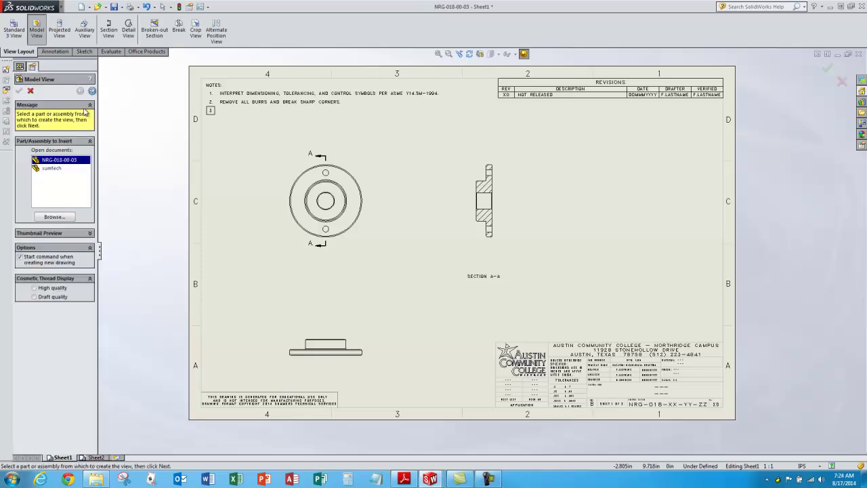
left_click(93, 90)
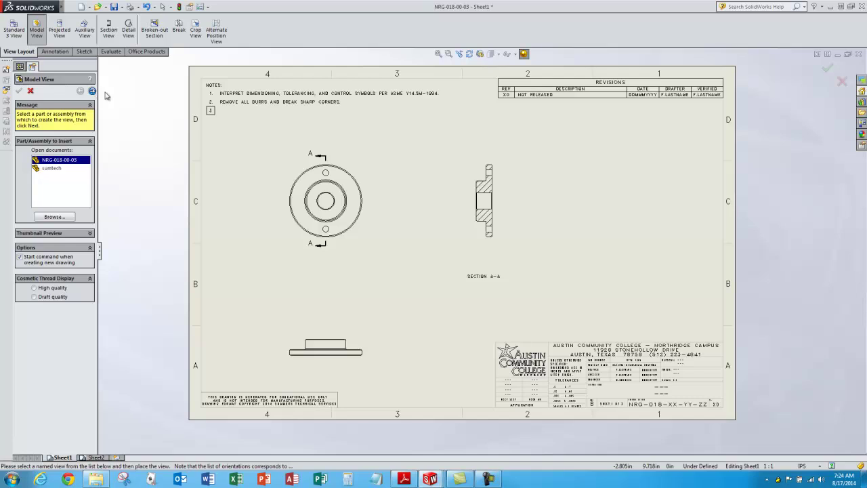
left_click(72, 239)
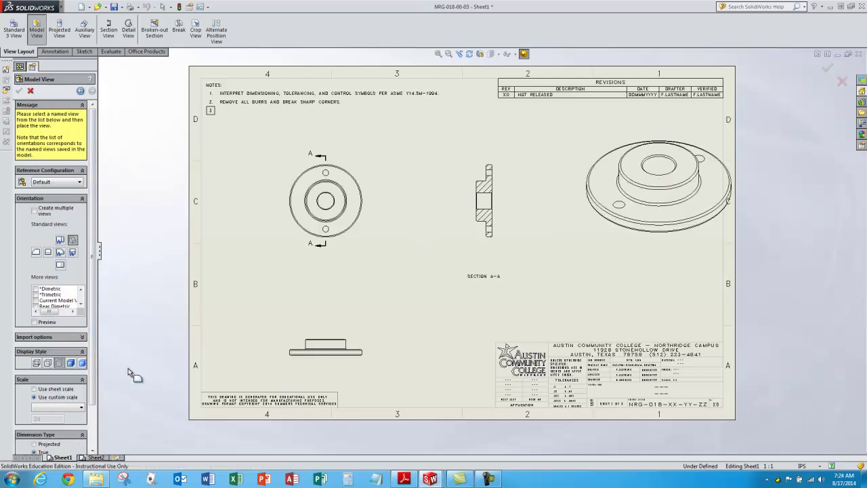
left_click(42, 396)
left_click(34, 345)
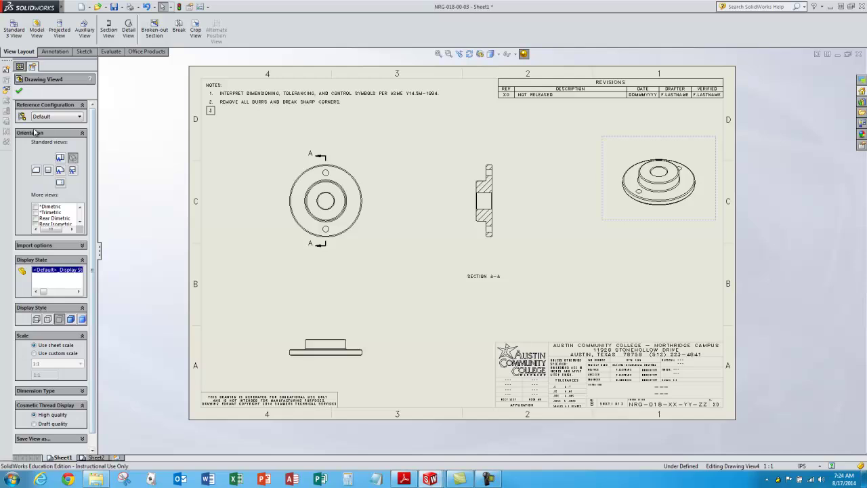
left_click(19, 93)
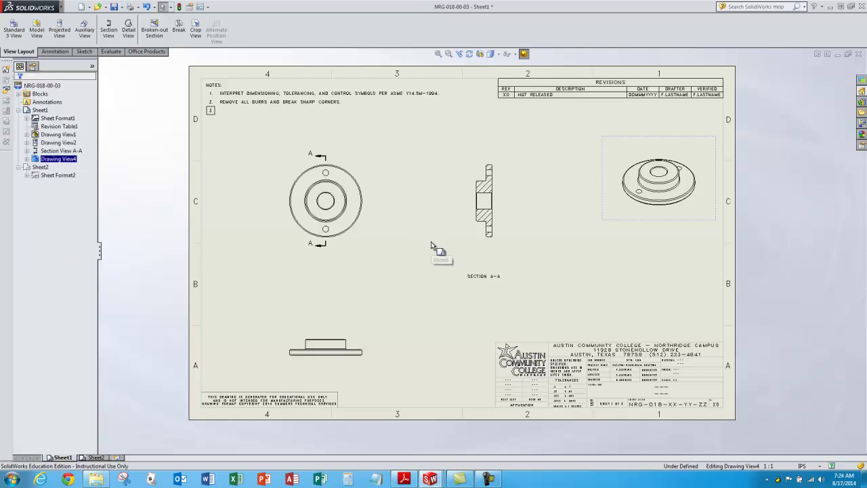
Step: Import the entire model's dimensions marked for drawing, hole wizard locations and hole callouts into all views as model items
scroll(432, 203, "down", 1)
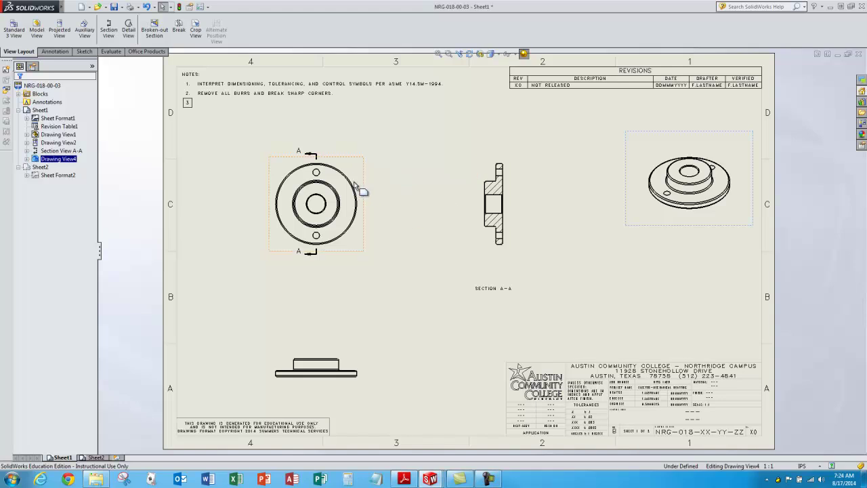
left_click(53, 51)
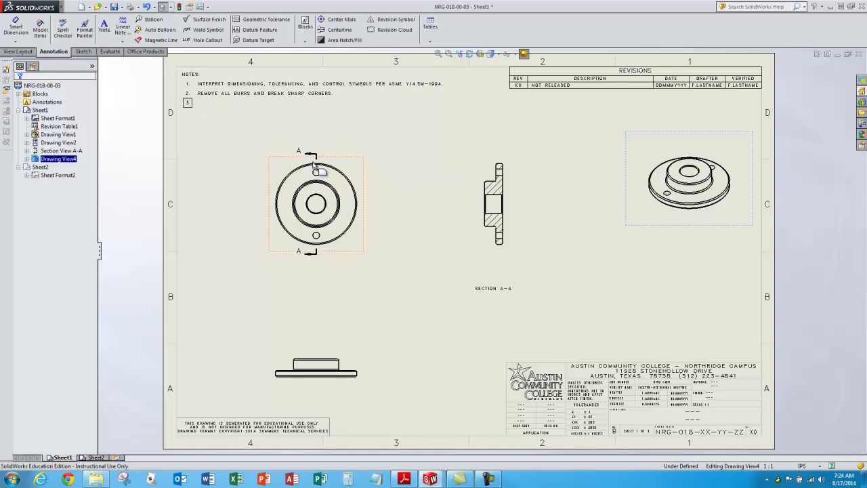
left_click(40, 33)
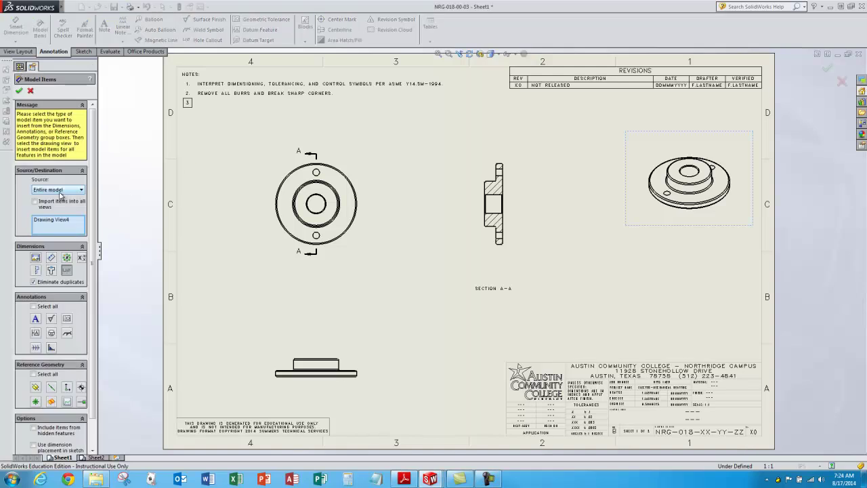
left_click(35, 202)
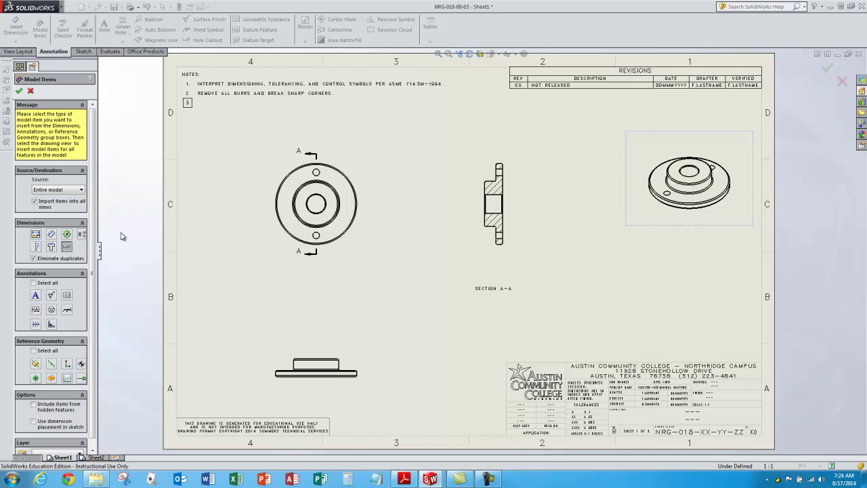
left_click(36, 234)
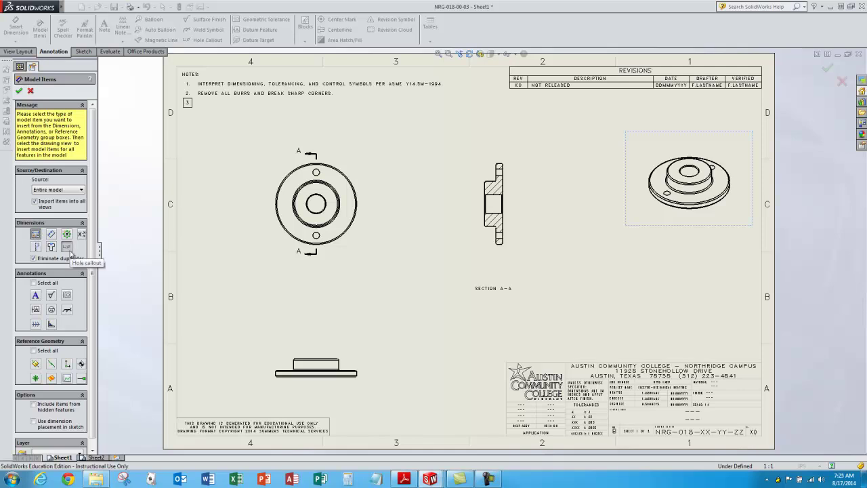
left_click(67, 248)
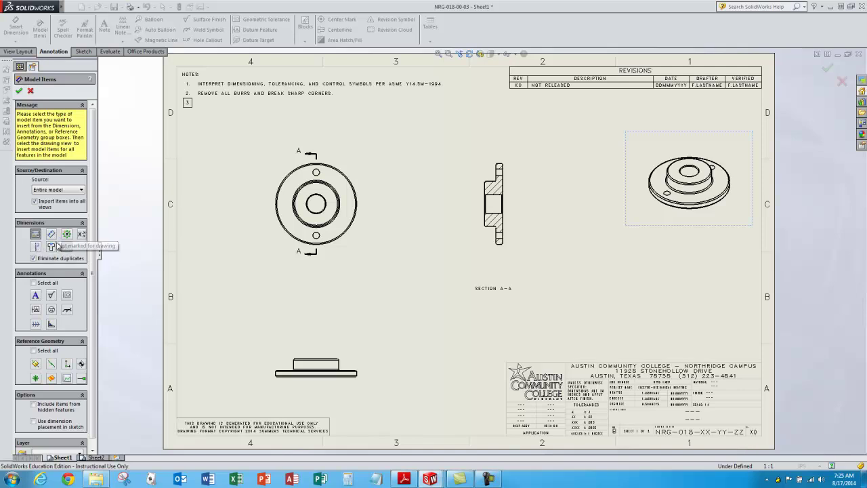
left_click(52, 248)
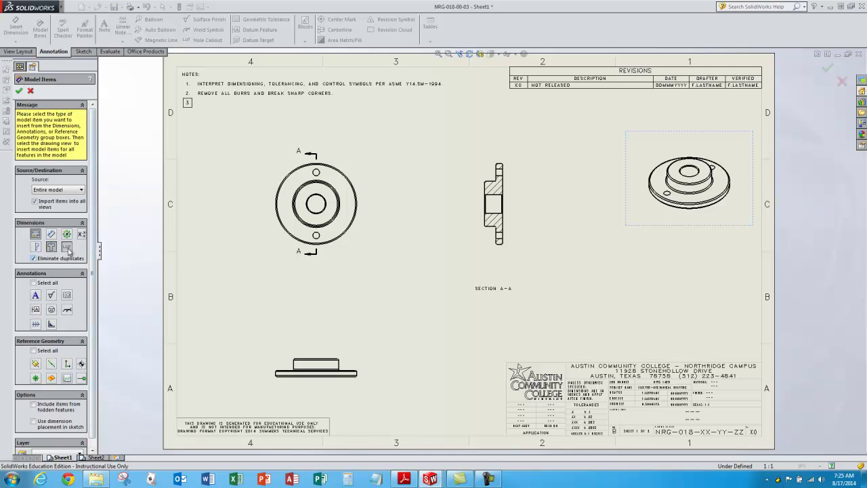
left_click(20, 92)
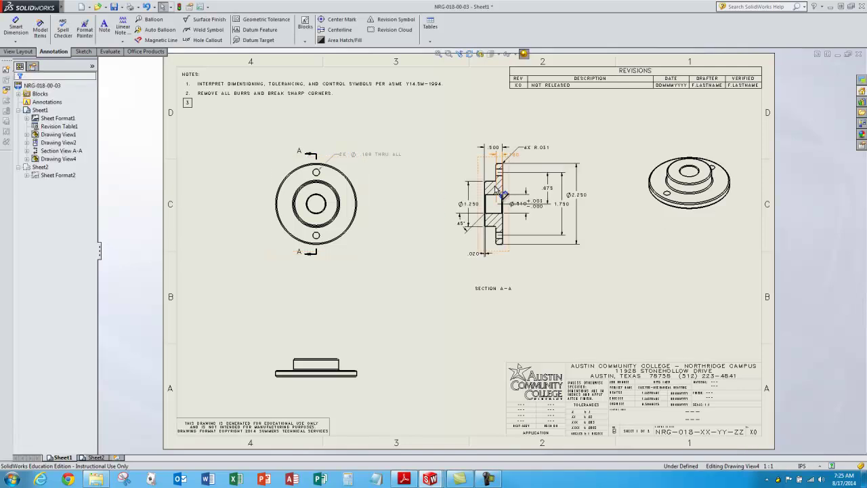
Step: Move the 2X Ø.188 THRU ALL hole callout slightly higher above the top view
scroll(366, 145, "up", 1)
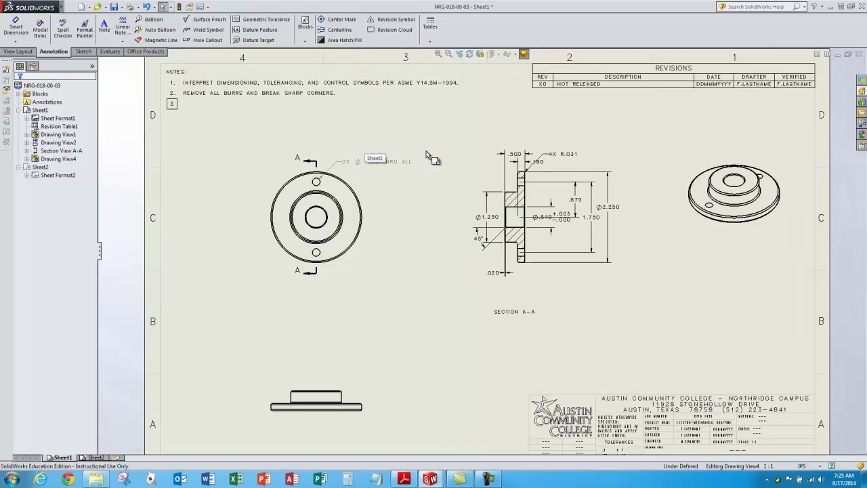
left_click_drag(390, 166, 383, 165)
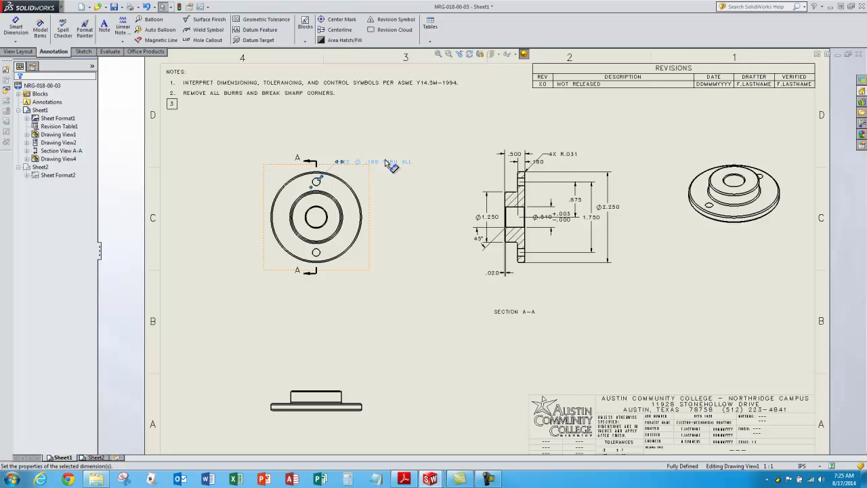
left_click_drag(383, 160, 387, 154)
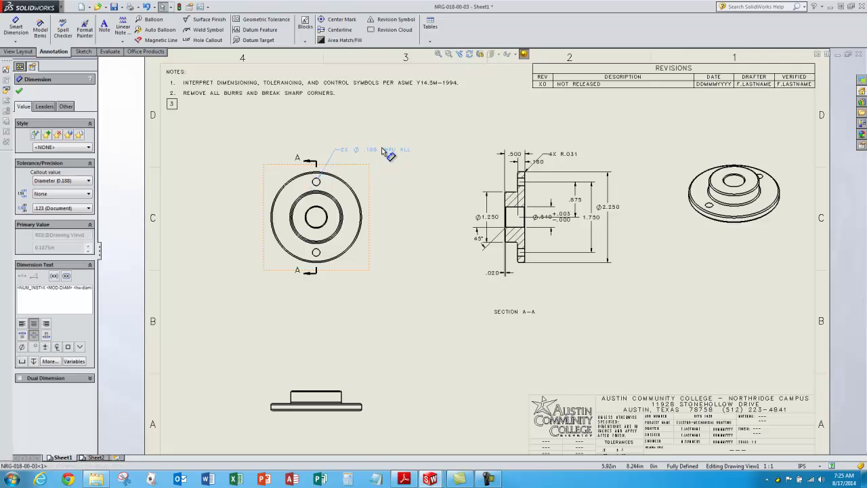
left_click(417, 160)
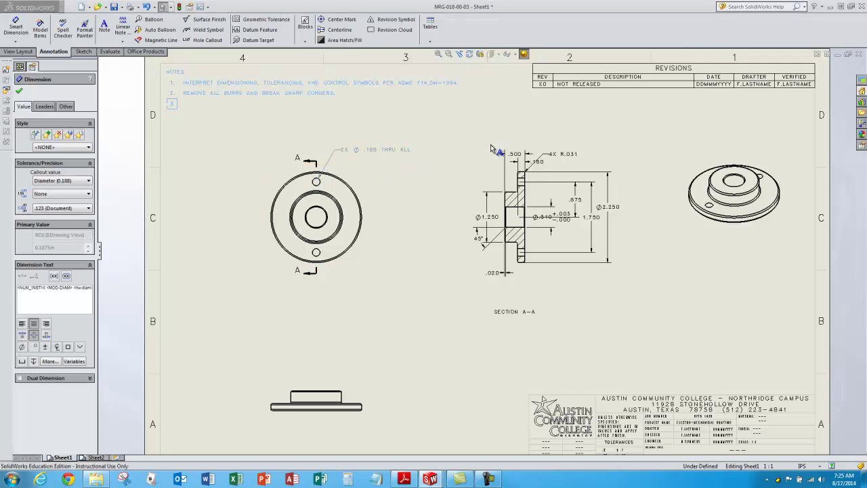
Step: Add center marks to the small through holes and the outer circle in the top view
scroll(491, 148, "down", 1)
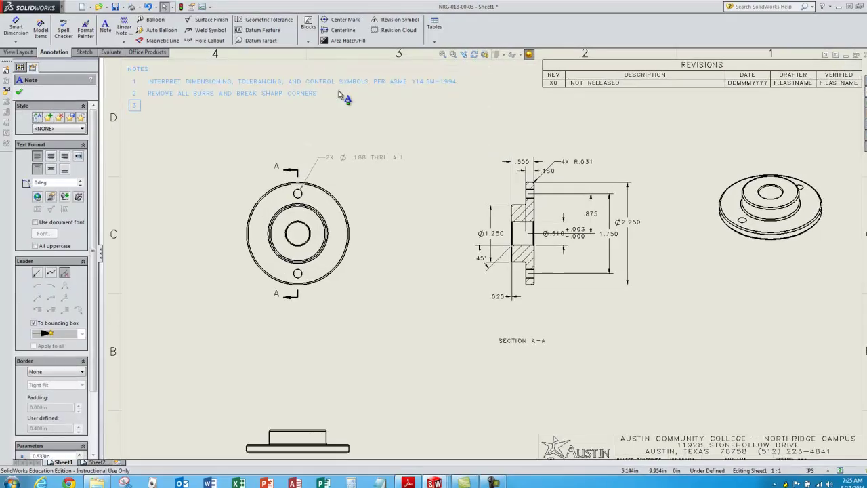
left_click(447, 25)
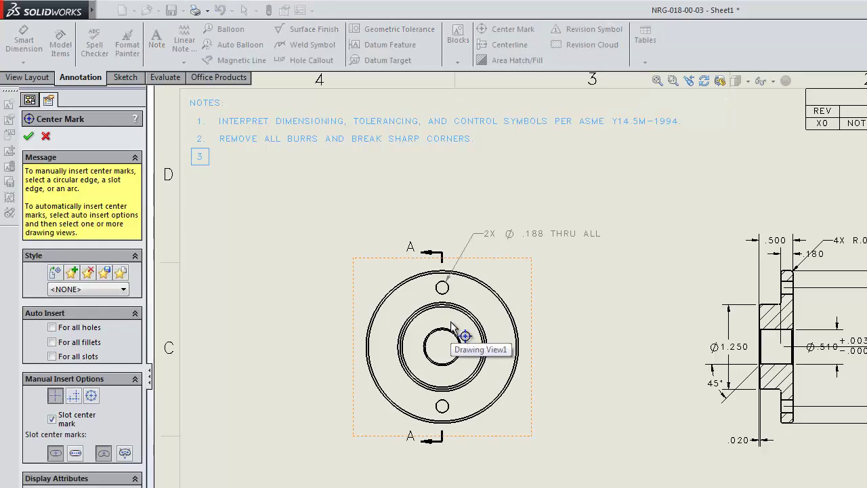
left_click(442, 282)
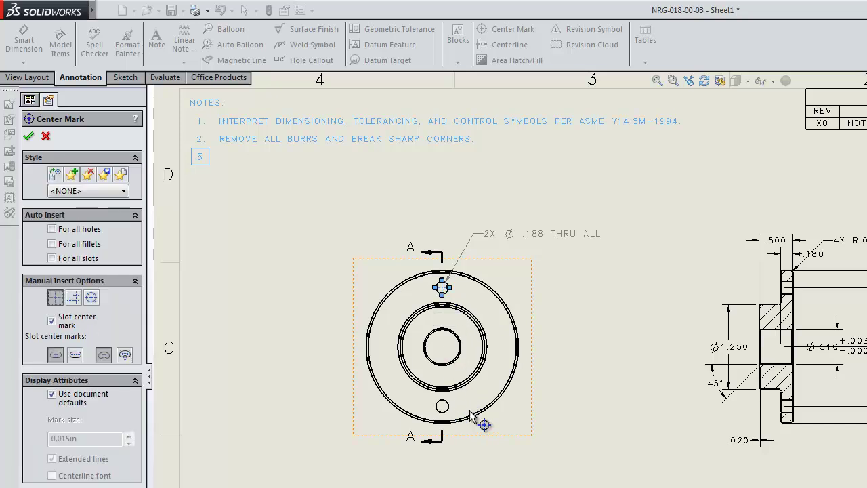
left_click(493, 406)
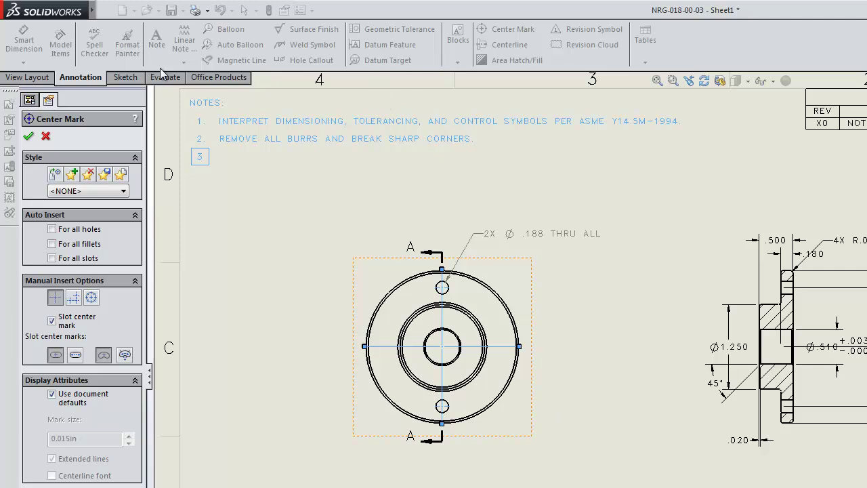
left_click(28, 135)
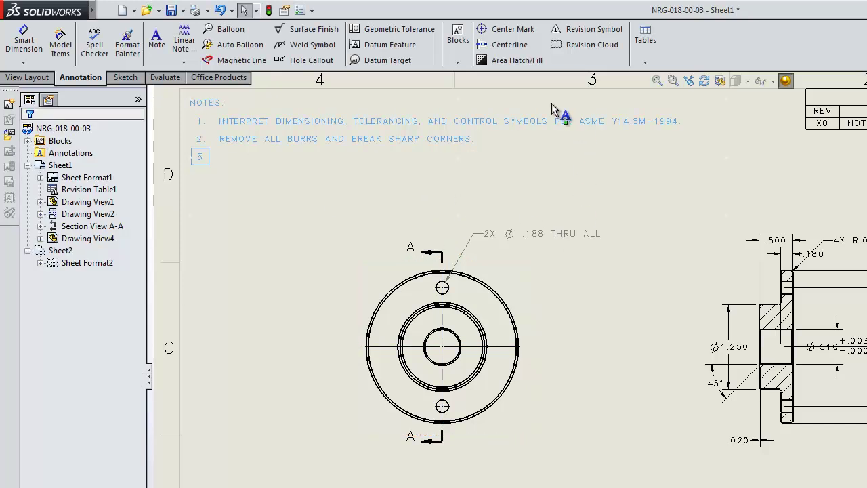
Step: Add a vertical centerline through the boss and flange in the front view
left_click(515, 45)
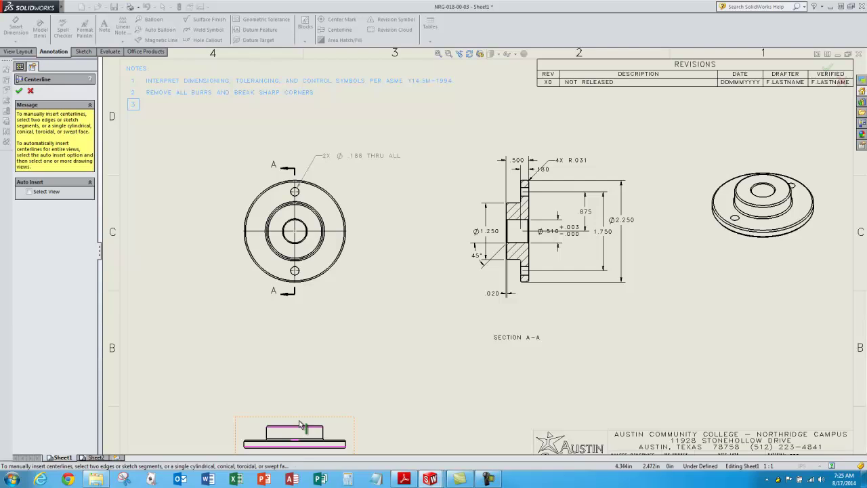
scroll(301, 271, "down", 3)
scroll(306, 322, "down", 2)
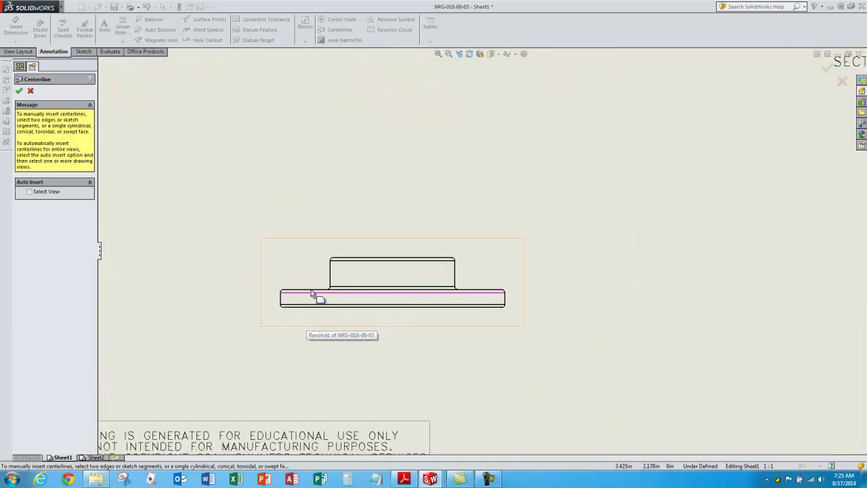
left_click(331, 275)
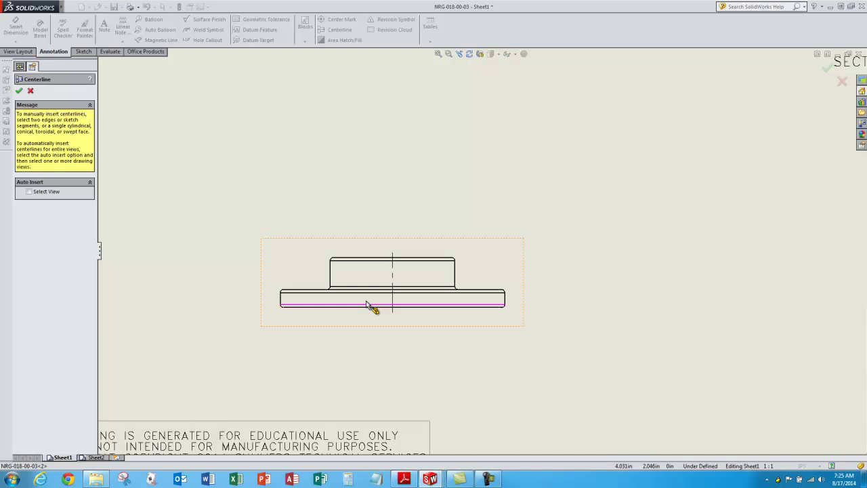
Step: Add centerlines through the central bore and the two small holes in section view A-A
scroll(374, 332, "up", 3)
scroll(614, 108, "down", 5)
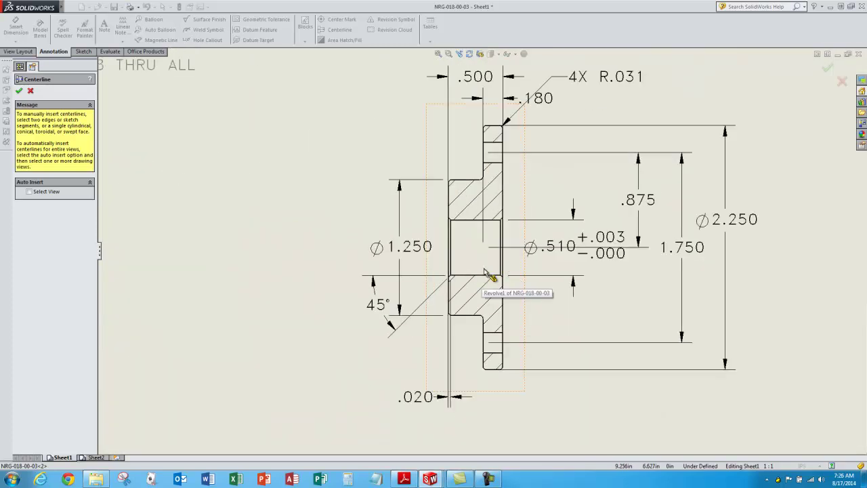
left_click(485, 276)
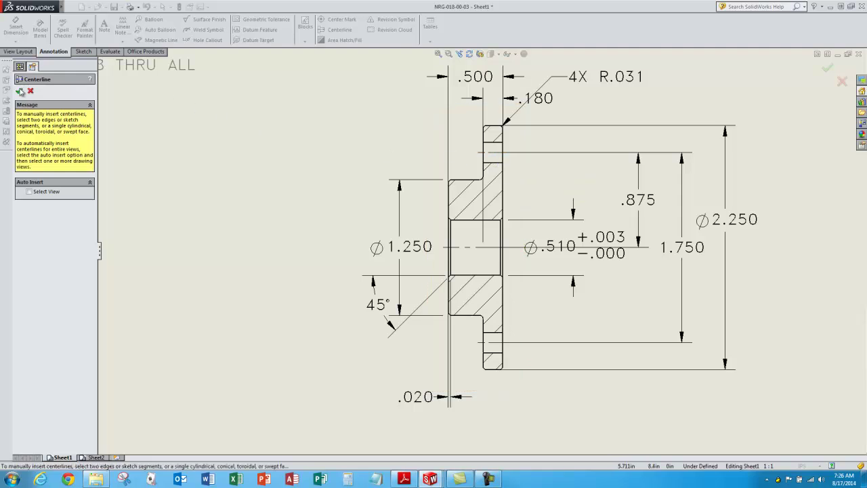
left_click(21, 91)
scroll(397, 248, "up", 5)
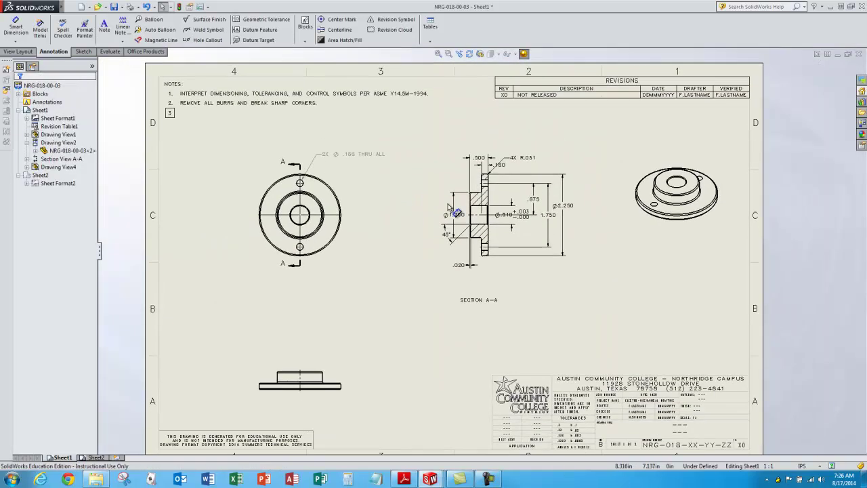
Step: Transfer the .500 and .180 thickness dimensions from section view A-A to the front view
scroll(450, 206, "down", 1)
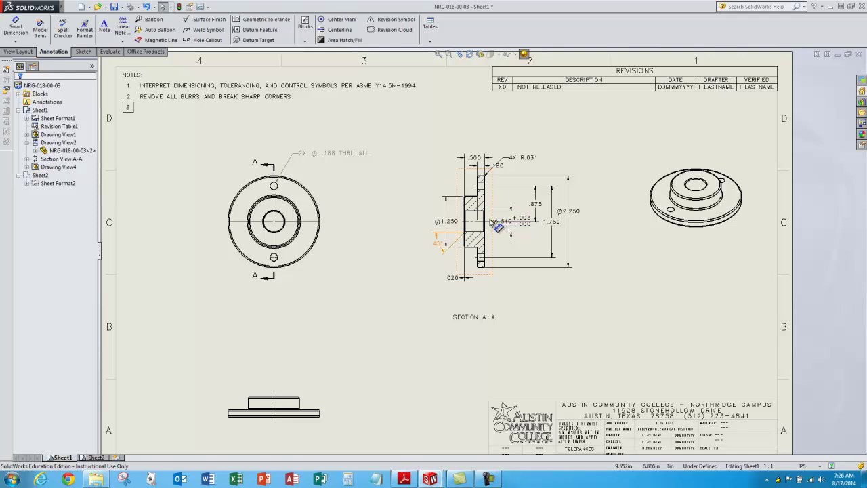
left_click(480, 158)
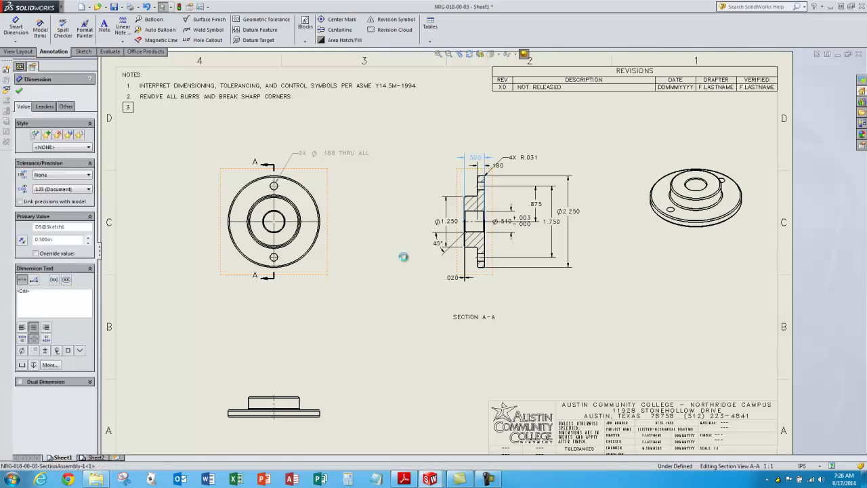
left_click(501, 170)
left_click_drag(502, 169, 297, 410, "shift")
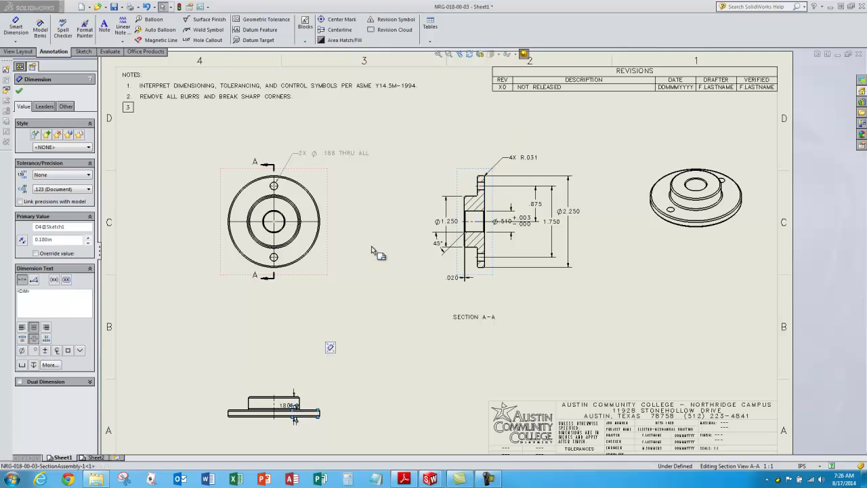
Step: Transfer the .875 and 1.750 hole-spacing dimensions from section view A-A to the top view
left_click(542, 210)
left_click_drag(543, 210, 313, 219, "shift")
mouse_move(554, 221)
left_mouse_down("shift")
mouse_move(547, 229)
mouse_move(286, 231)
left_mouse_up("shift")
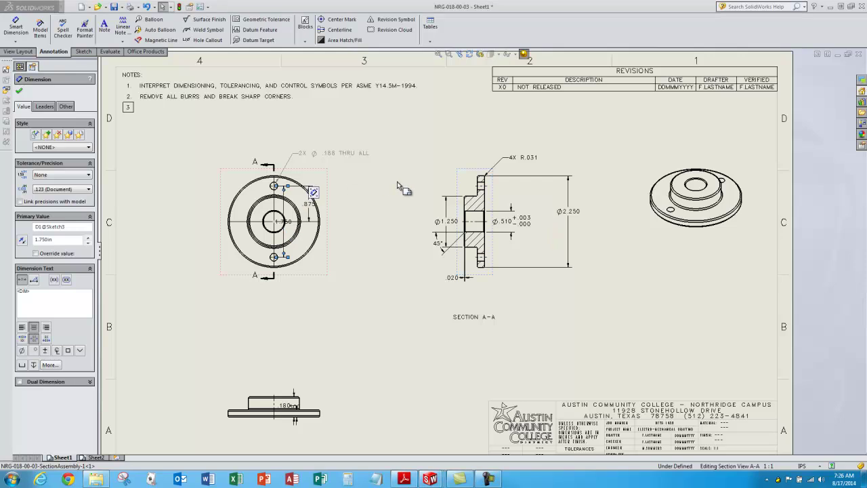
left_click(19, 92)
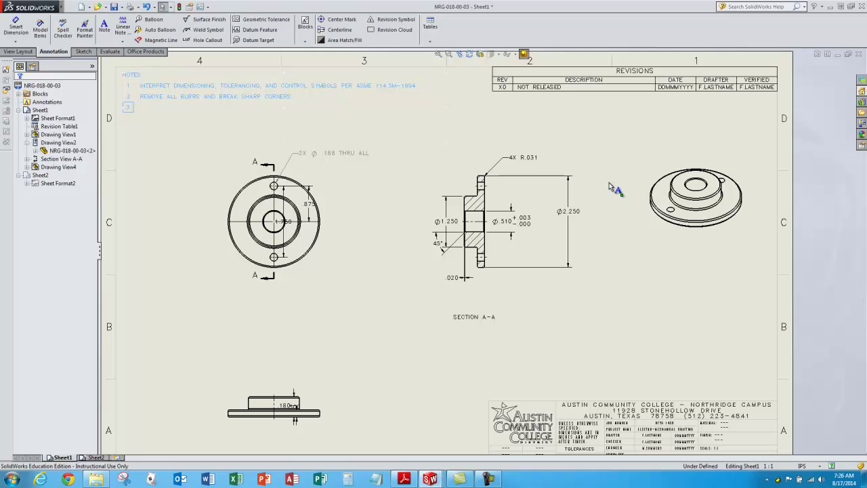
Step: Transfer the 4X R.031 fillet dimension from section view A-A to the front view
left_click(531, 173)
left_click(471, 140)
left_click(523, 165)
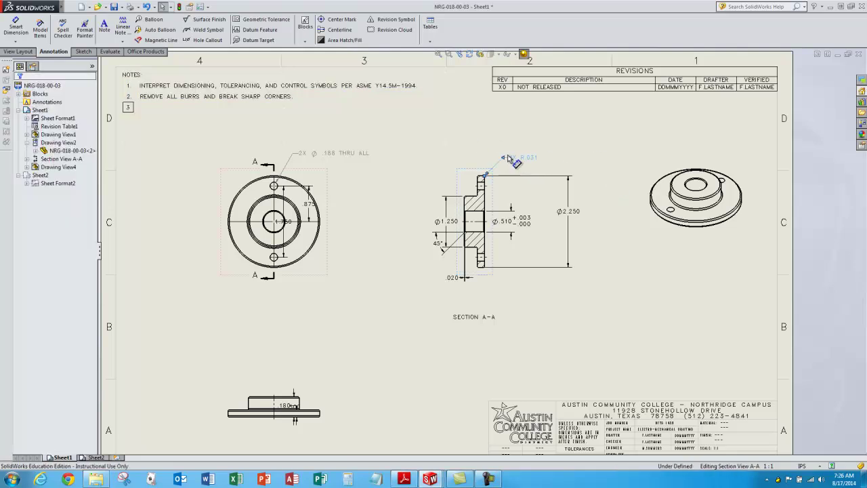
left_click(519, 157)
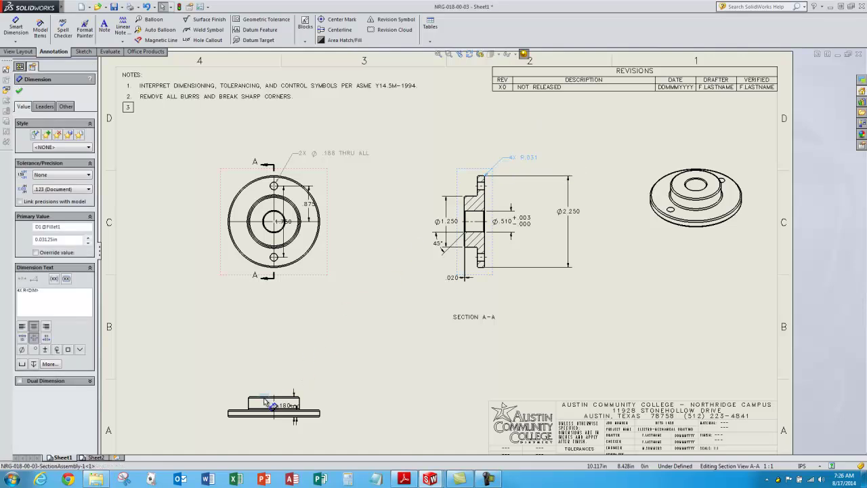
left_click_drag(265, 401, 265, 400, "shift")
left_click(377, 206)
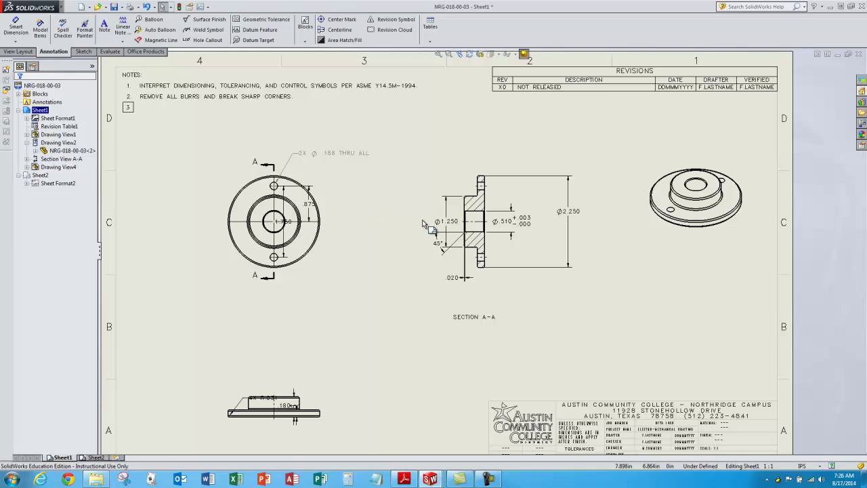
Step: Move the Ø1.250 dimension farther from section A-A and the Ø2.250 dimension closer, level with the bore centerline, and select both
left_click(446, 223)
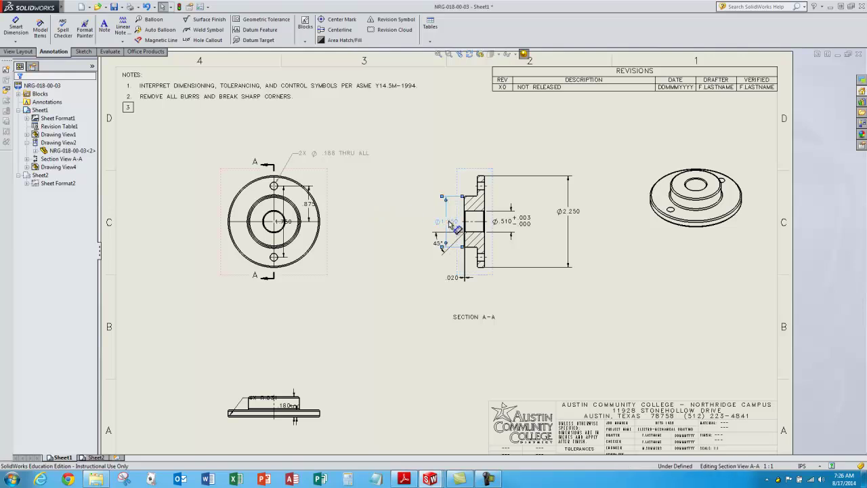
left_click_drag(449, 223, 415, 222)
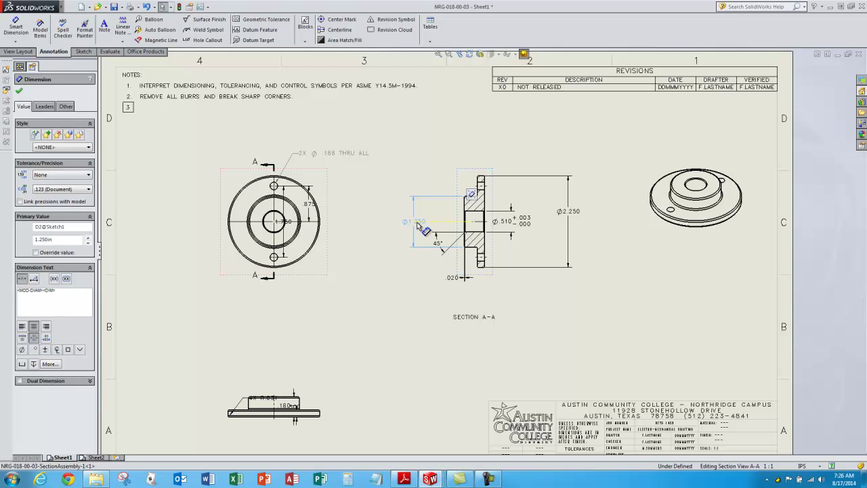
left_click(572, 216)
left_click_drag(574, 216, 562, 227)
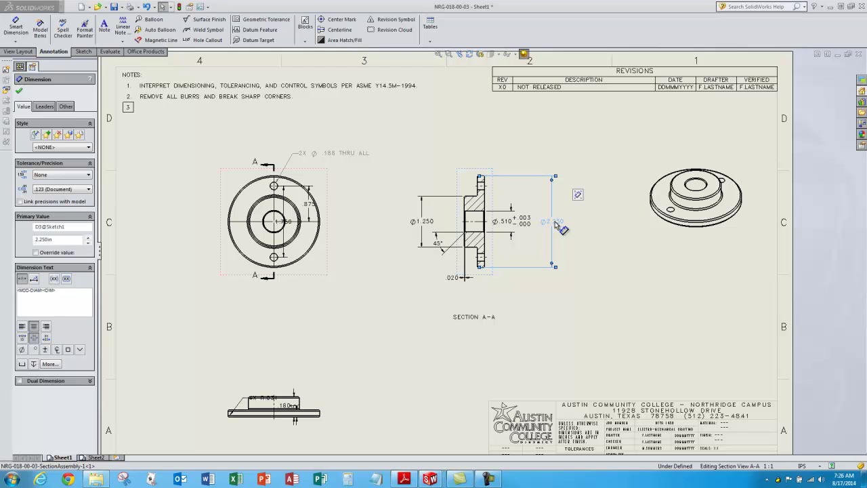
left_click(432, 218, "ctrl")
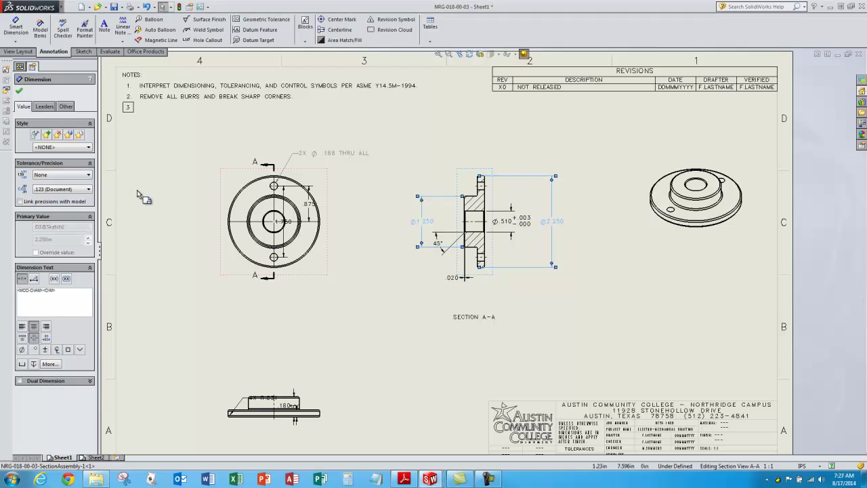
Step: Set the Ø1.250 and Ø2.250 dimensions on section A-A to two-decimal precision (.12)
left_click(88, 190)
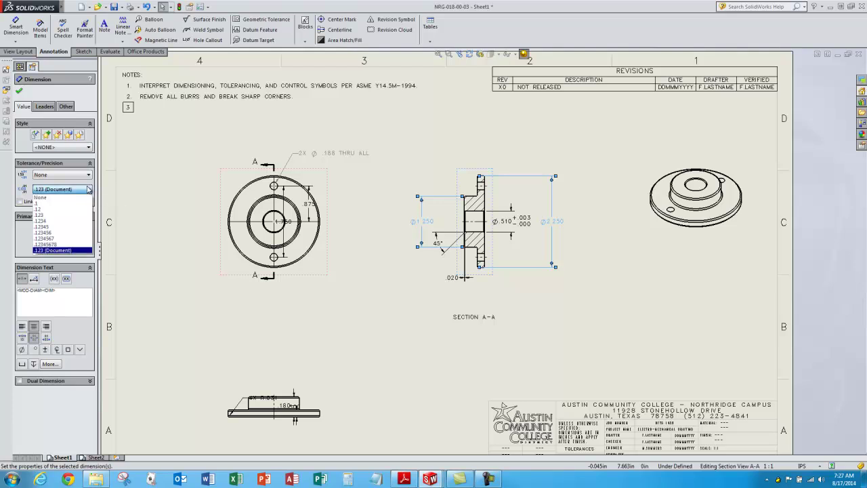
left_click(61, 208)
left_click(196, 284)
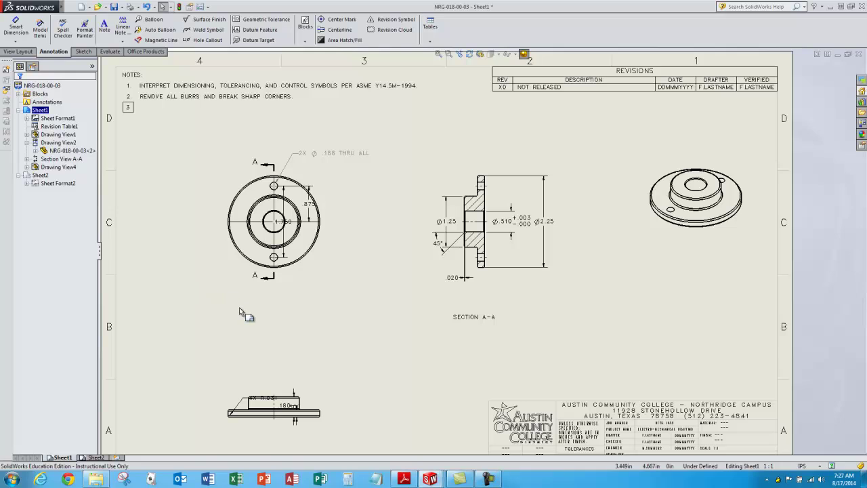
Step: Move the 4X R.031 fillet dimension to the left of the front view and set its precision to two decimals (.12)
left_click(201, 398)
right_click(201, 397)
left_click(87, 188)
left_click(87, 188)
left_click(76, 211)
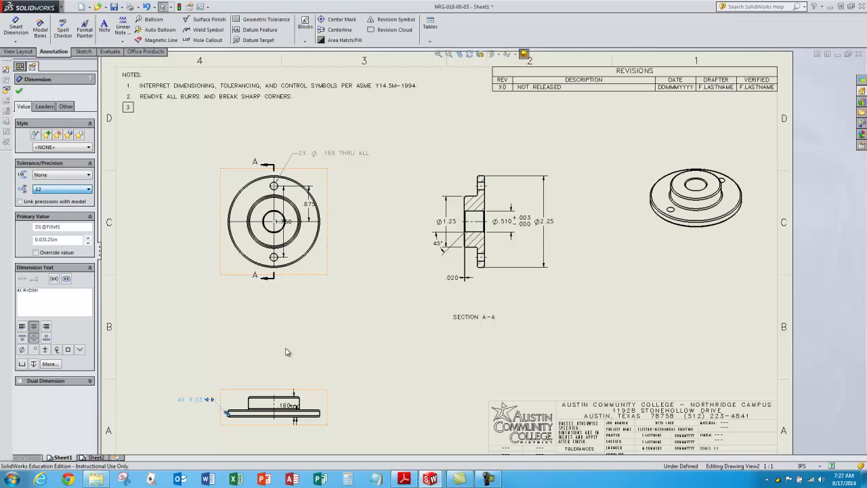
left_click(303, 349)
Step: Move the .875 and 1.750 hole-spacing dimensions to the left of the top view, with .875 nearer the part
mouse_move(307, 214)
left_mouse_down()
mouse_move(194, 201)
mouse_move(193, 210)
left_mouse_up()
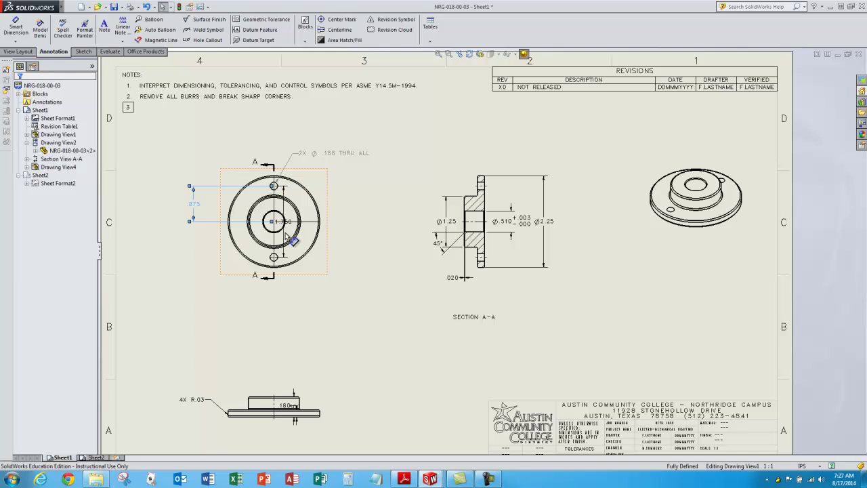
left_click_drag(288, 232, 170, 229)
key("Escape")
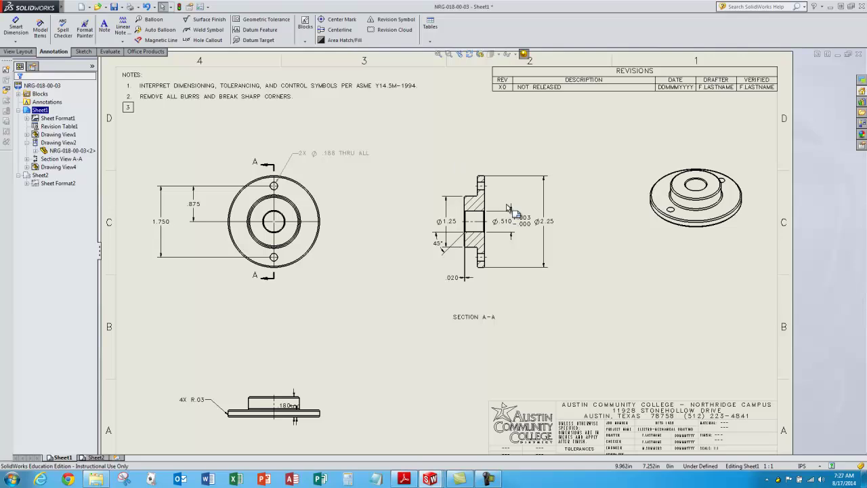
Step: Delete the 45° and .020 chamfer dimensions from section A-A and move the Ø1.25 dimension slightly farther from the view
left_click(442, 251)
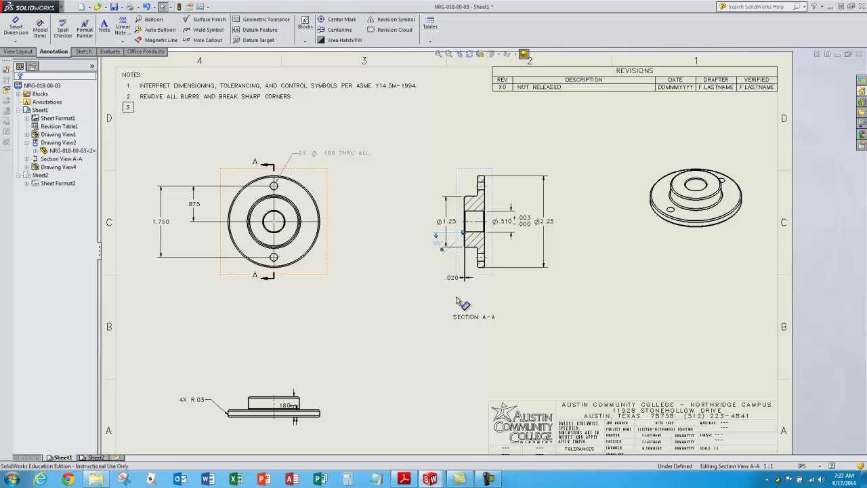
left_click(454, 278, "ctrl")
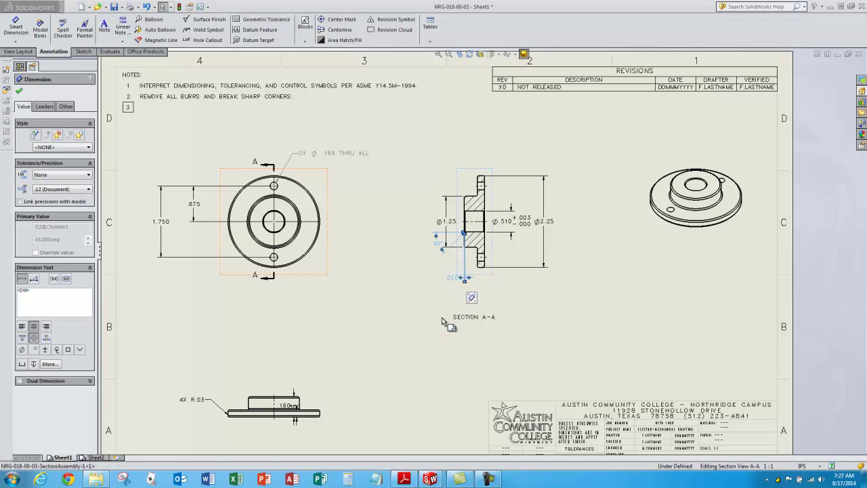
key("Delete")
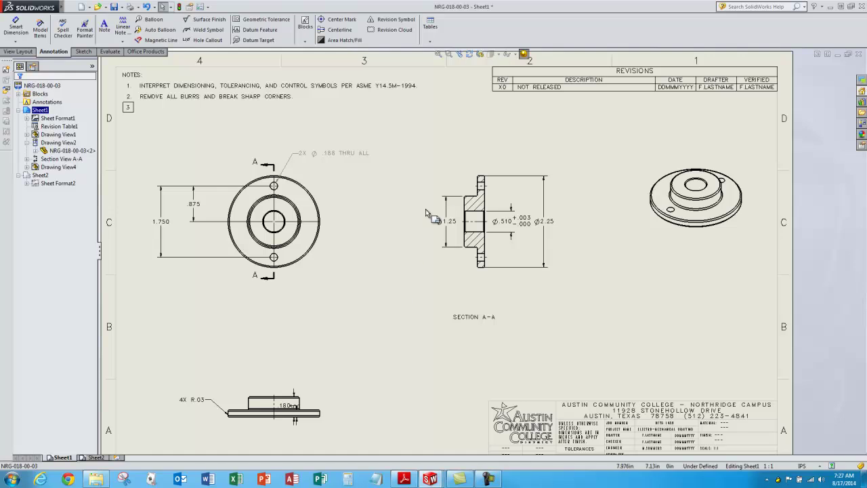
left_click_drag(451, 225, 441, 234)
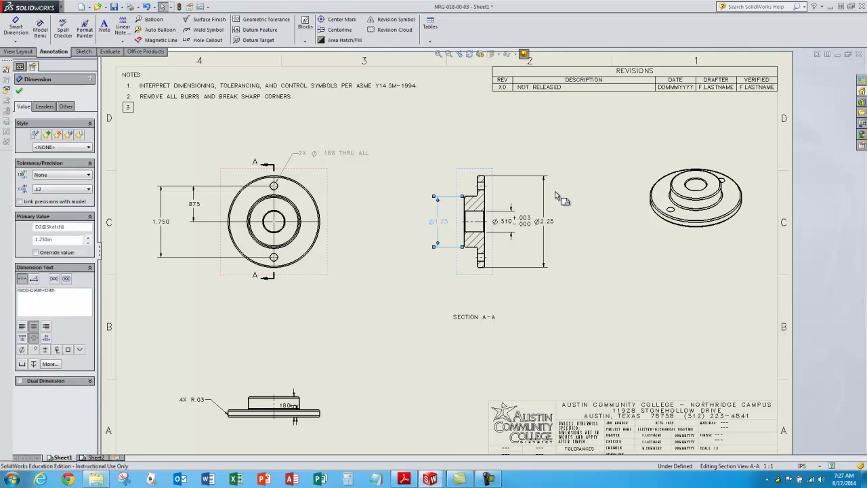
left_click(574, 214)
Step: Transfer the toleranced Ø.510 bore dimension from section view A-A to the top view
left_click(509, 223)
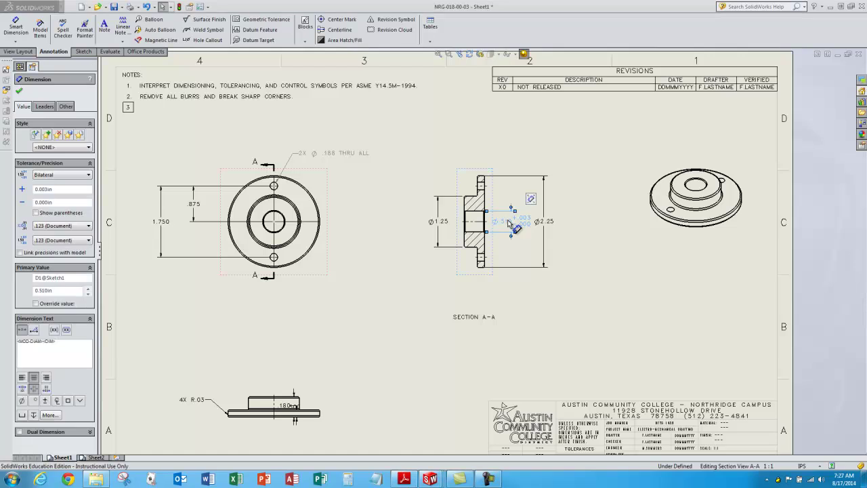
left_click_drag(509, 223, 331, 222, "shift")
left_click(348, 209)
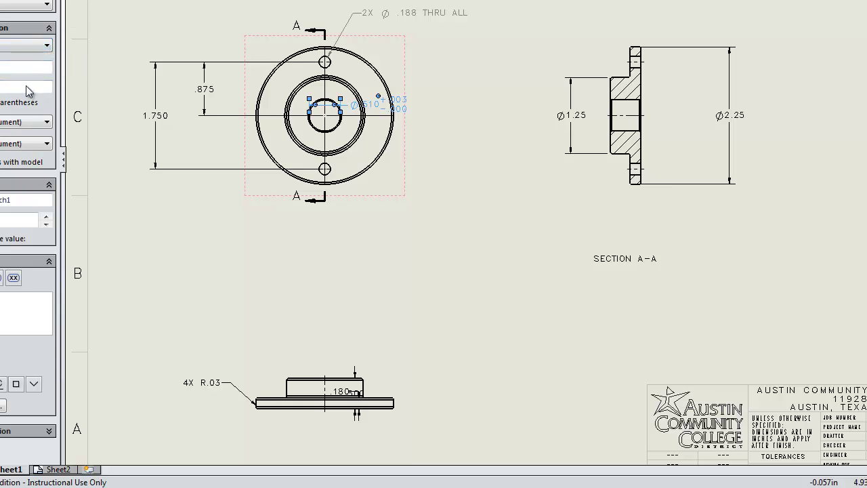
Step: Change the bore diameter's tolerance type to Limit and place the dimension just below the top view
left_click(45, 46)
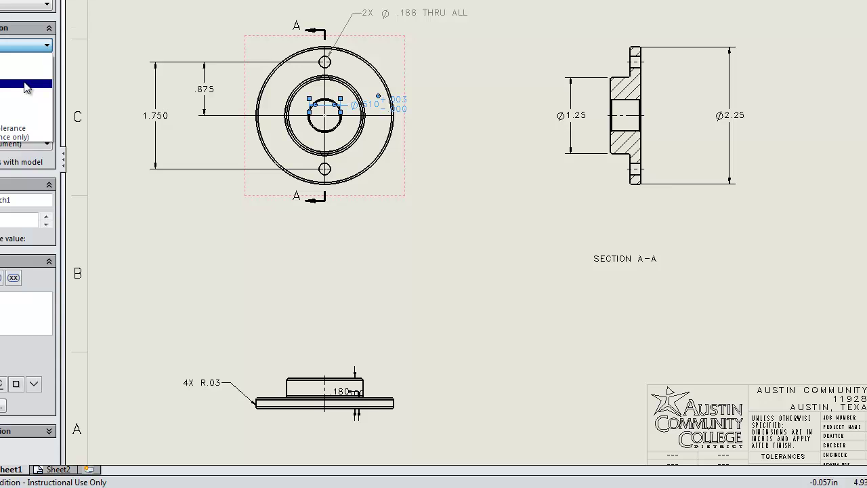
left_click(31, 75)
left_click_drag(371, 108, 397, 243)
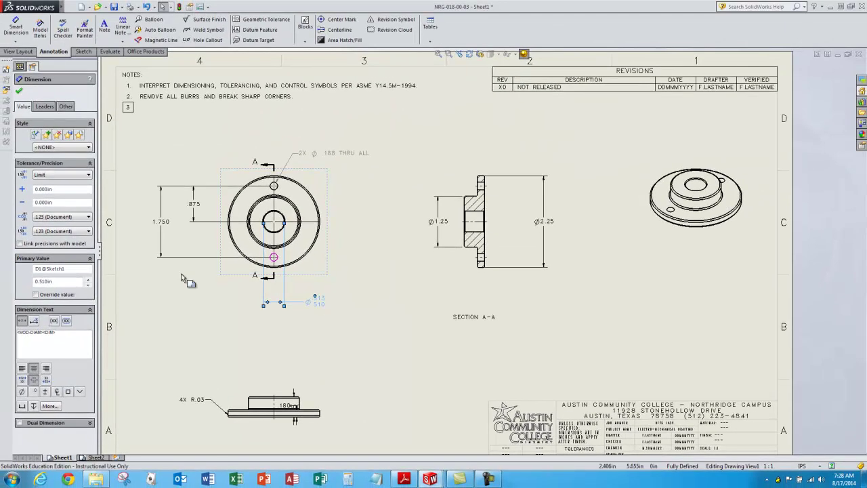
left_click(304, 293)
left_click(312, 284)
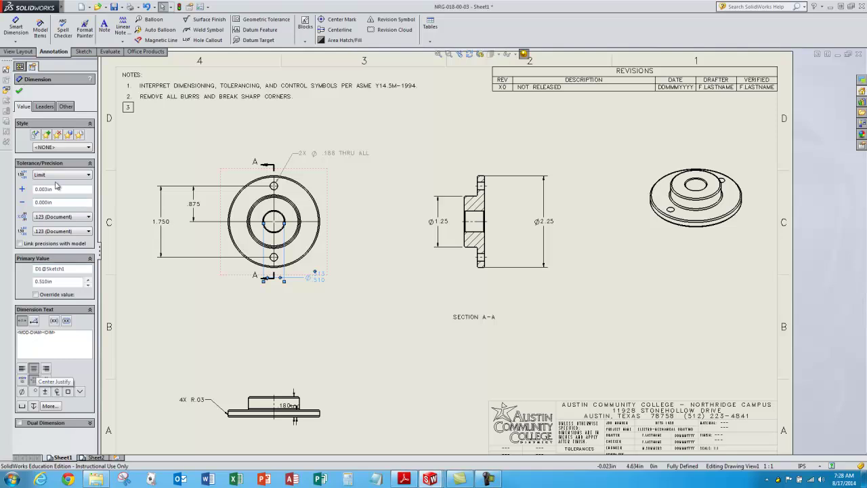
left_click(18, 93)
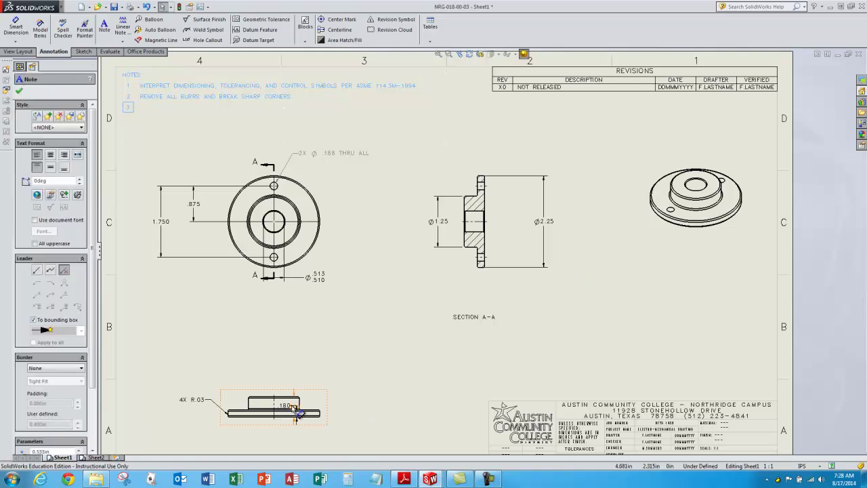
Step: Place the .500 and .180 thickness dimensions to the right of the front view, with .180 nearer the part
left_click(358, 416)
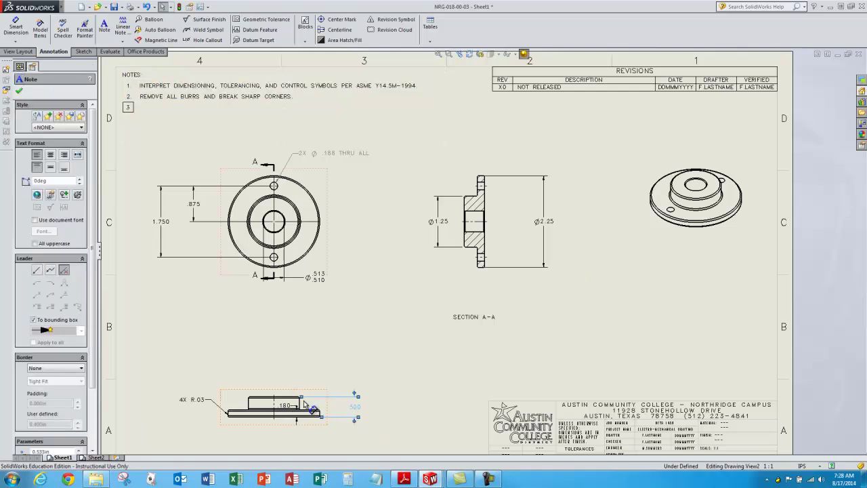
left_click(266, 402)
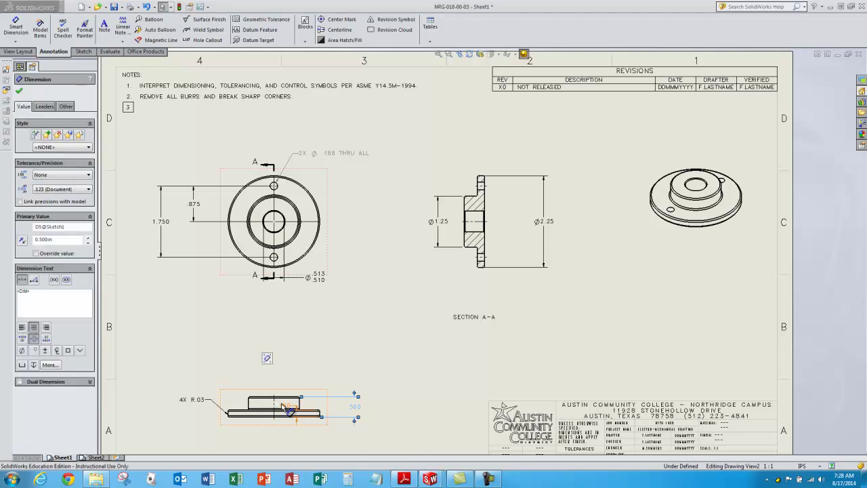
left_click_drag(305, 427, 344, 441)
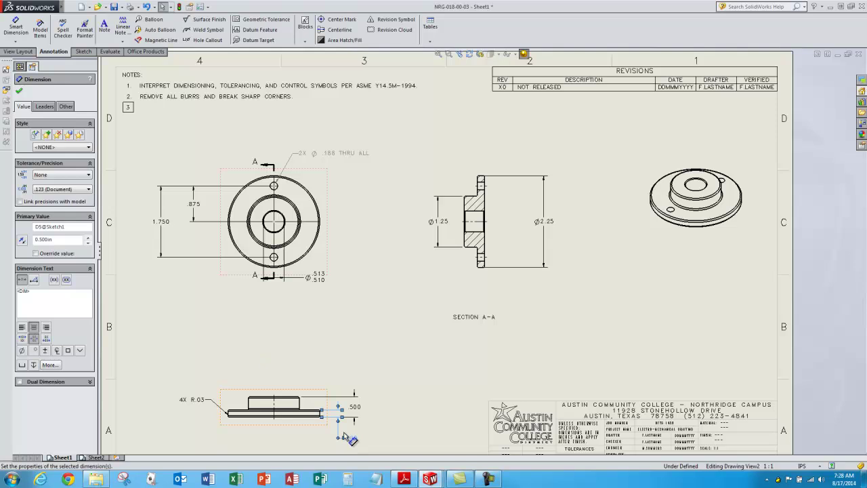
left_click(383, 339)
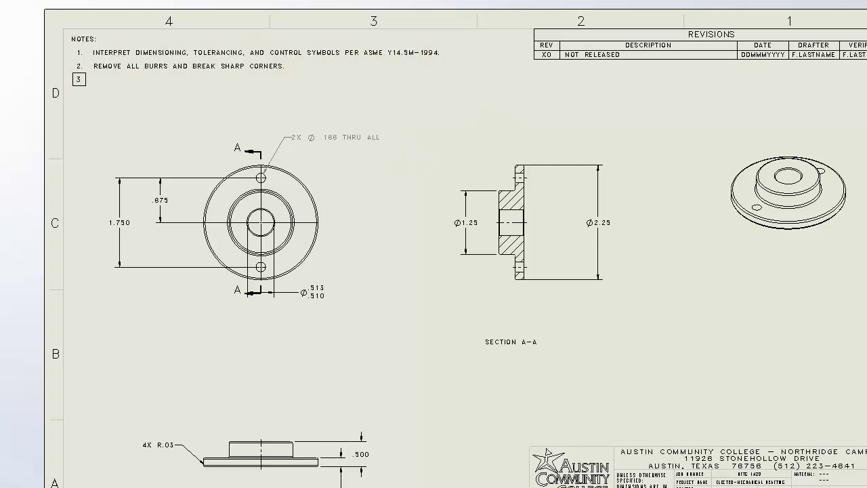
key("alt+w")
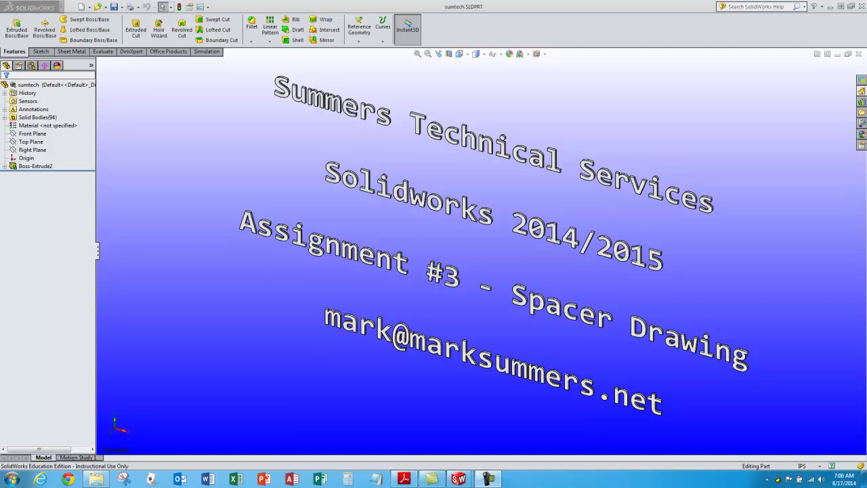
left_click(404, 480)
mouse_move(787, 79)
left_mouse_down()
mouse_move(464, 63)
mouse_move(377, 73)
mouse_move(866, 85)
left_mouse_up()
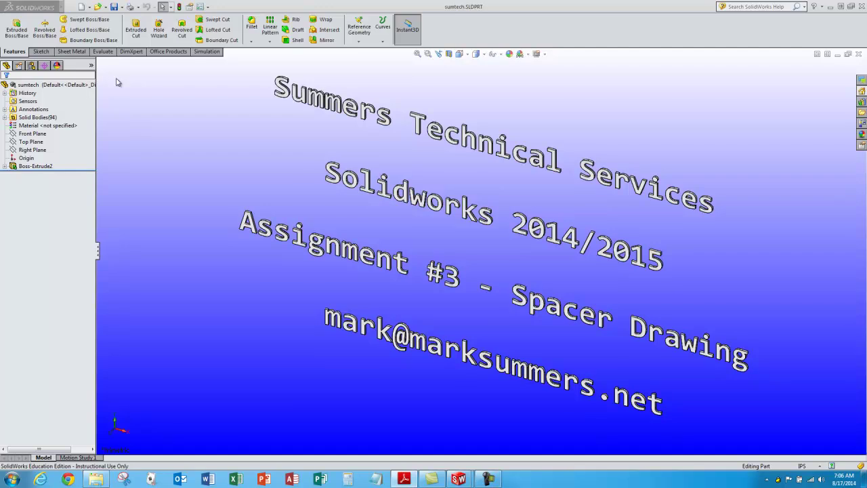
Step: Bring up the open NRG-018-00-03 part and create a new drawing from the ACC_B_Landscape template
mouse_move(61, 8)
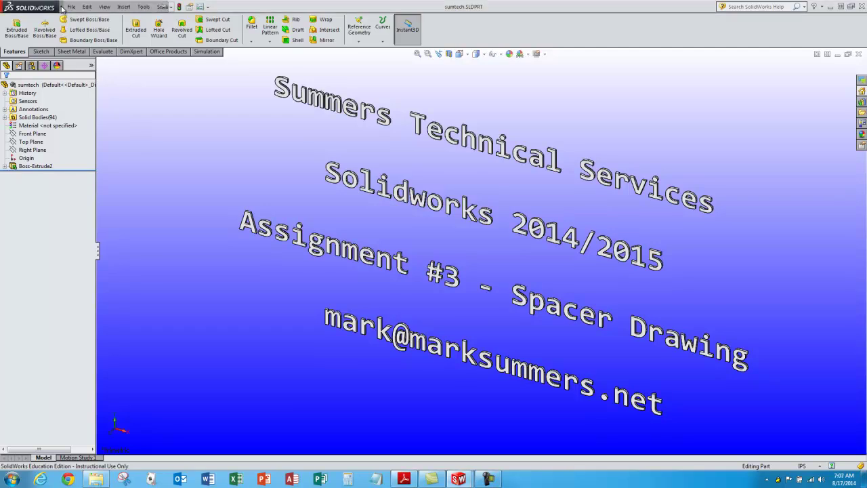
left_click(198, 7)
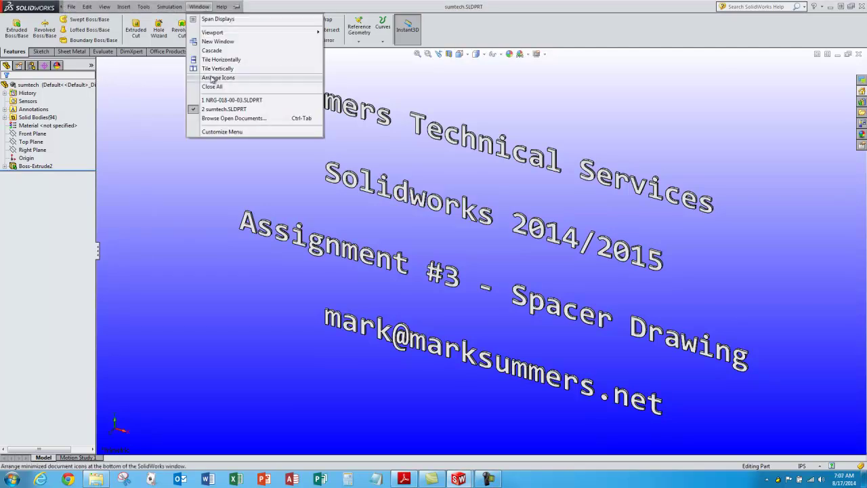
left_click(281, 109)
mouse_move(64, 5)
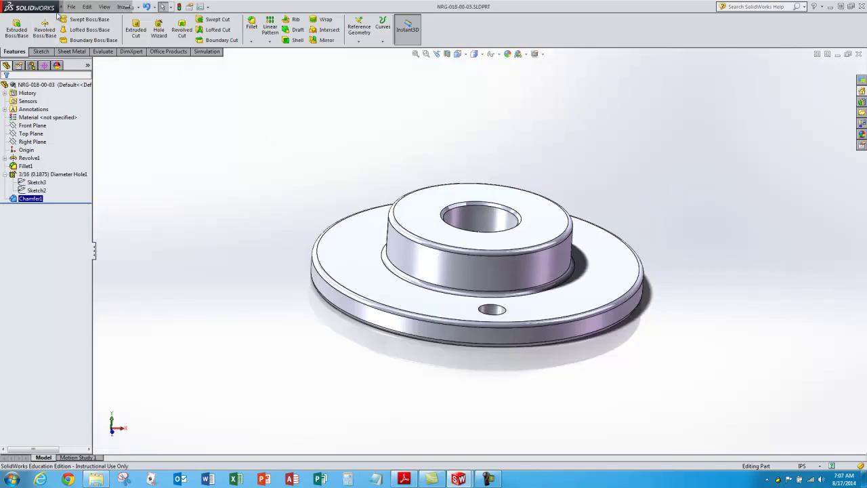
left_click(71, 7)
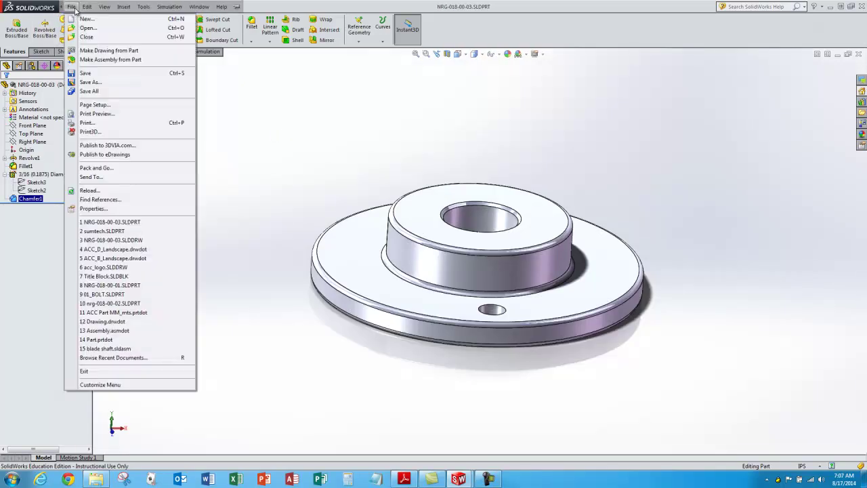
left_click(84, 19)
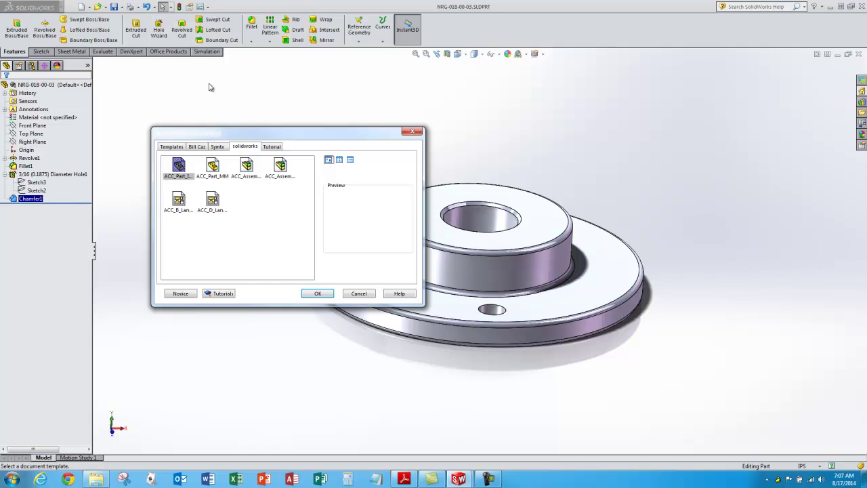
left_click(179, 201)
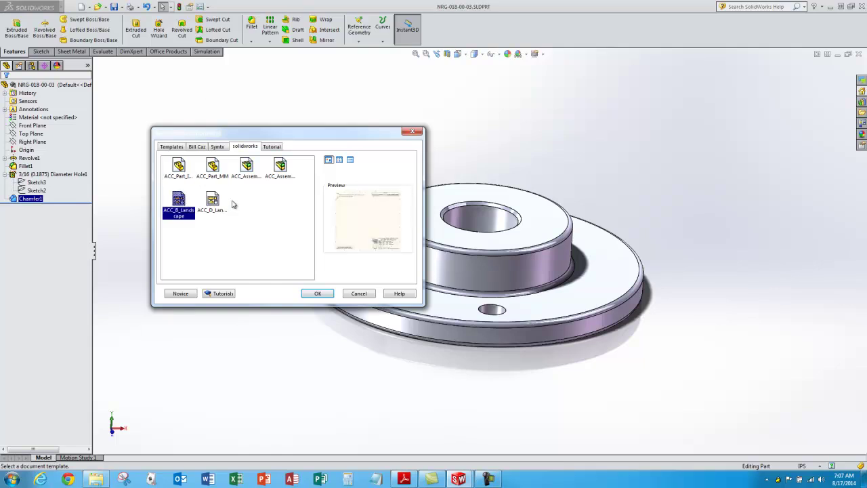
left_click(319, 293)
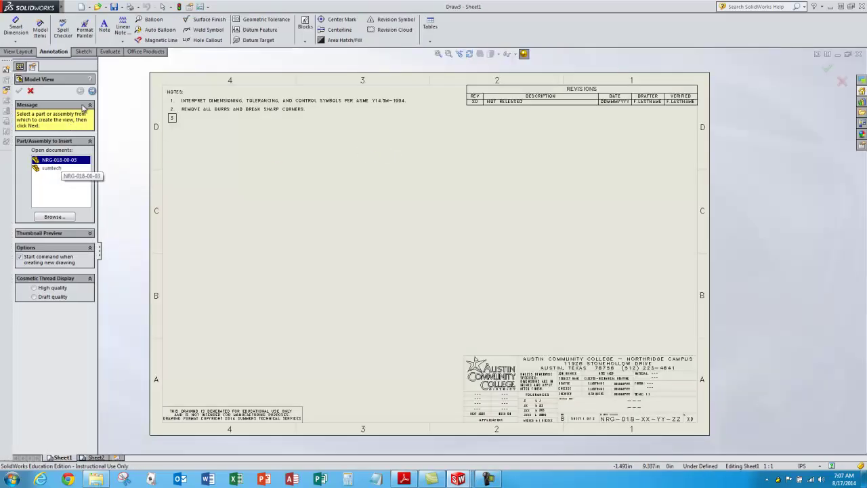
Step: Insert a top view of NRG-018-00-03 in the upper left area of the sheet and project the front view below it
left_click(93, 91)
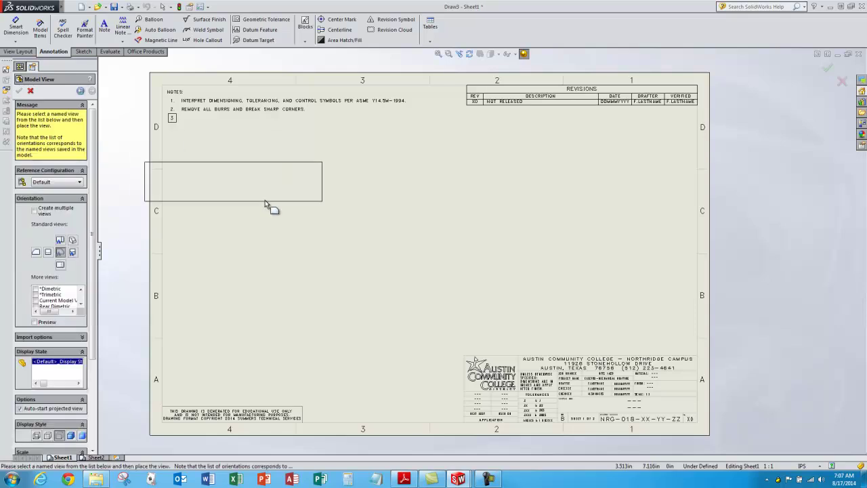
left_click(60, 241)
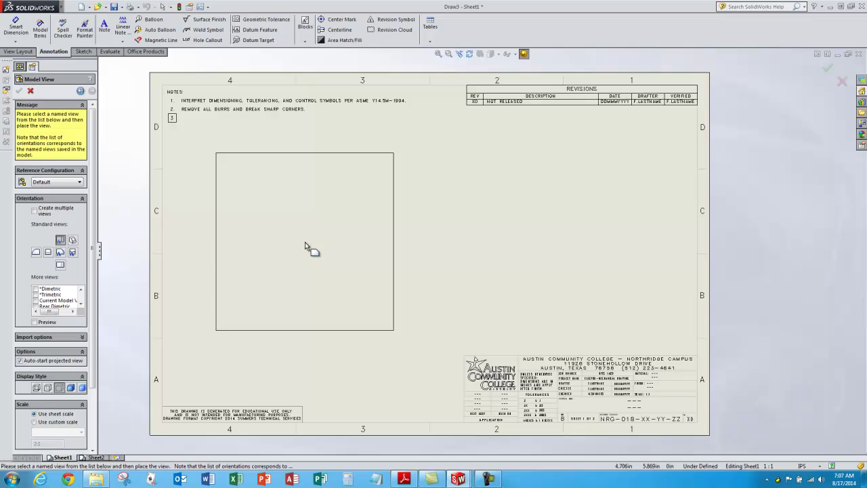
left_click(301, 213)
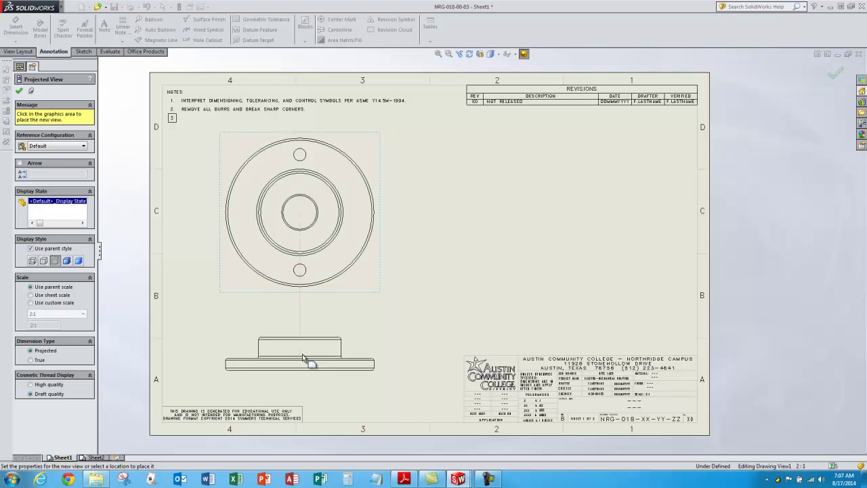
left_click(337, 336)
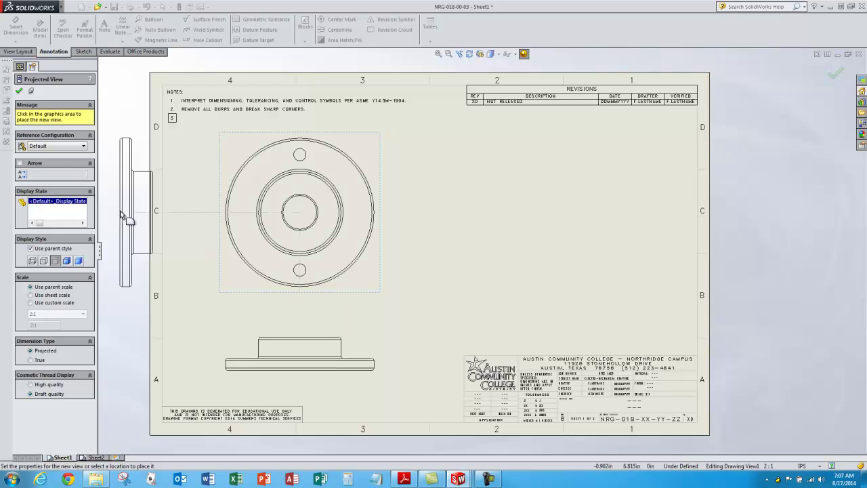
left_click(18, 90)
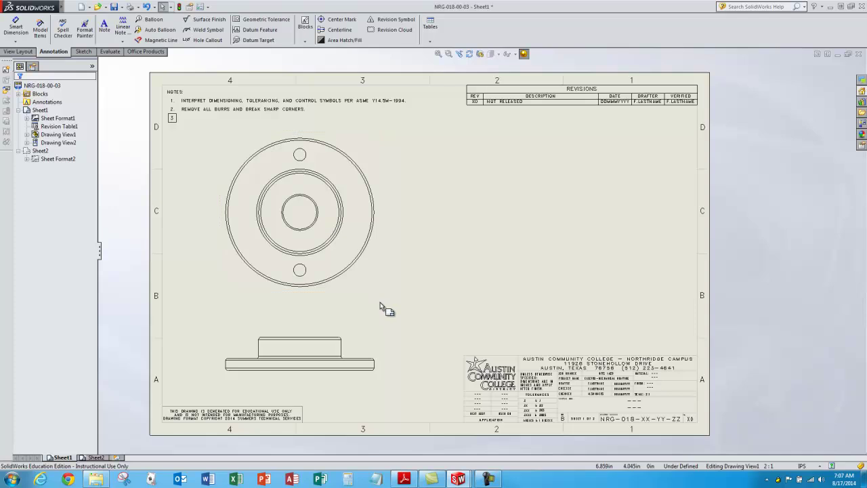
Step: Change the scale of Sheet1 to 1:1 in its sheet properties
left_click(41, 111)
right_click(41, 112)
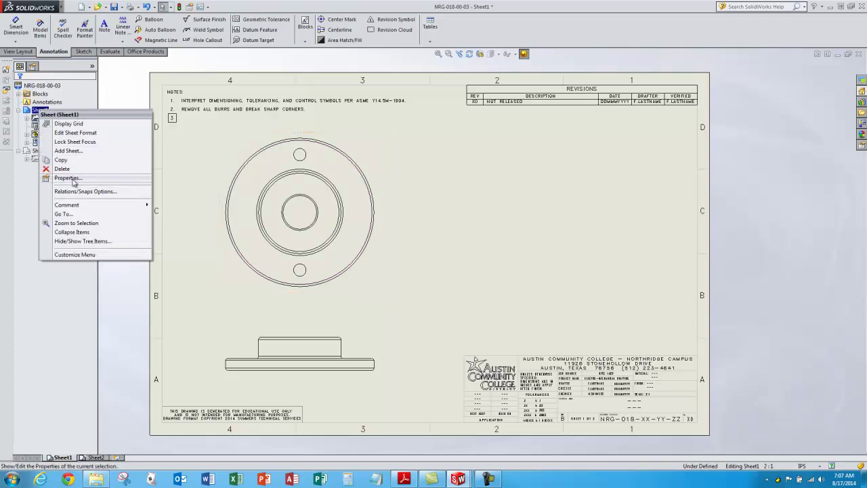
left_click(68, 177)
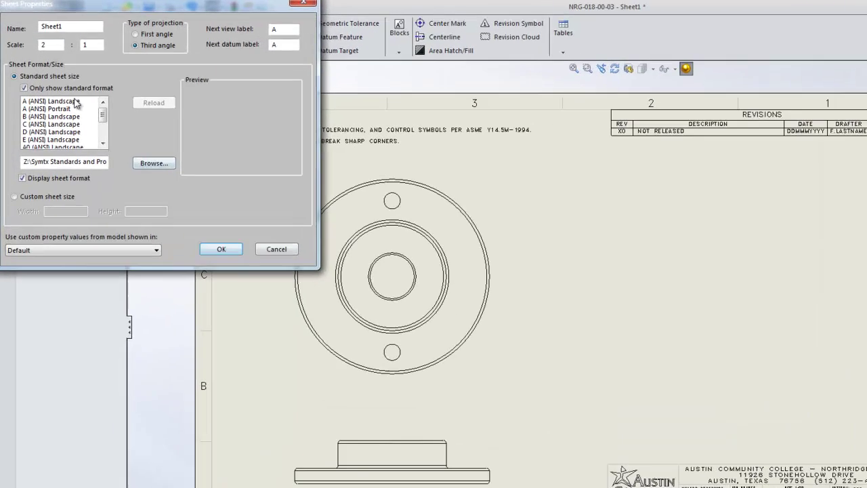
double_click(52, 45)
type("1")
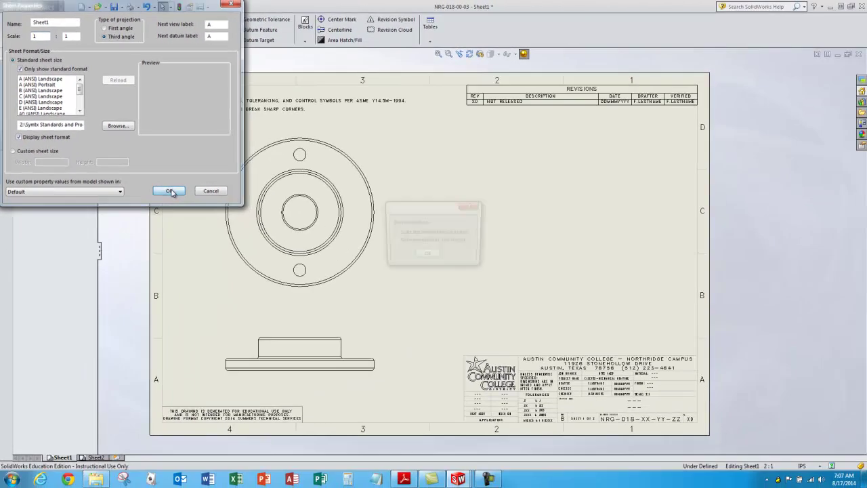
left_click(206, 232)
left_click(514, 319)
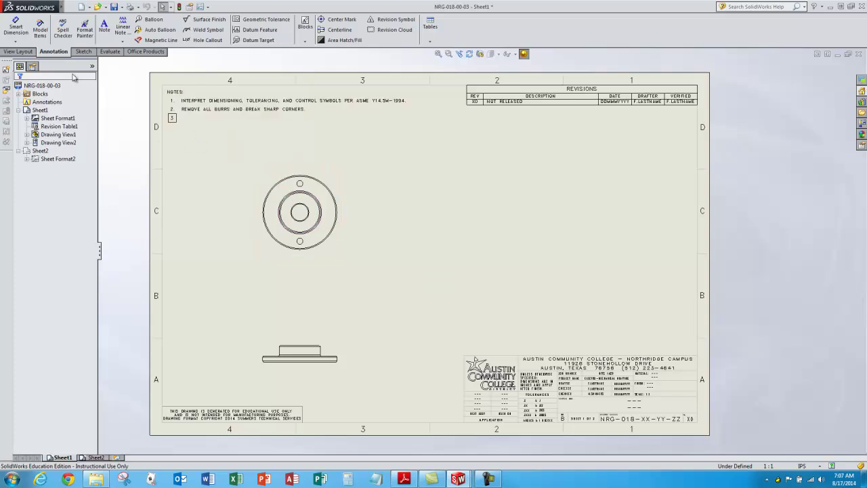
Step: Create a vertical section view A-A through the center of the top view and place it to the right of that view
left_click(27, 52)
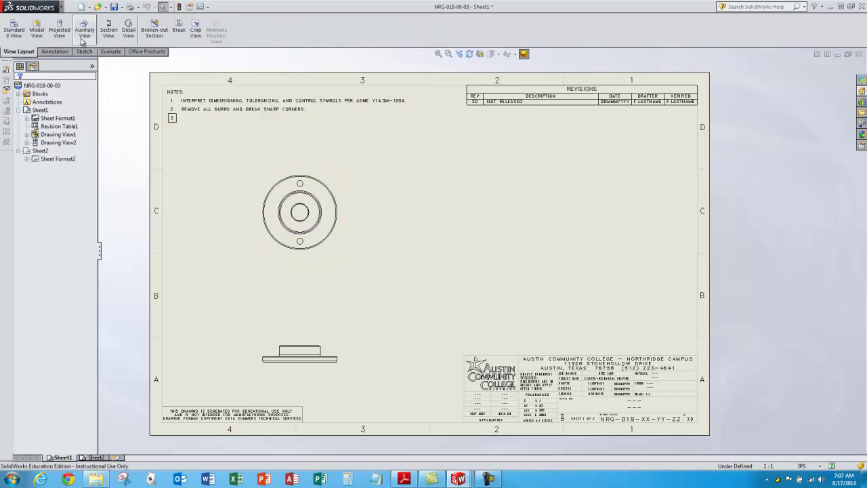
left_click(108, 30)
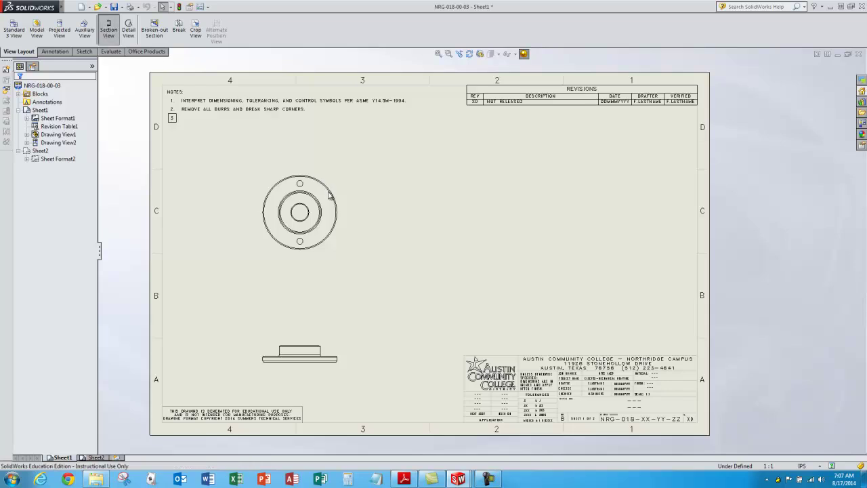
scroll(326, 216, "down", 2)
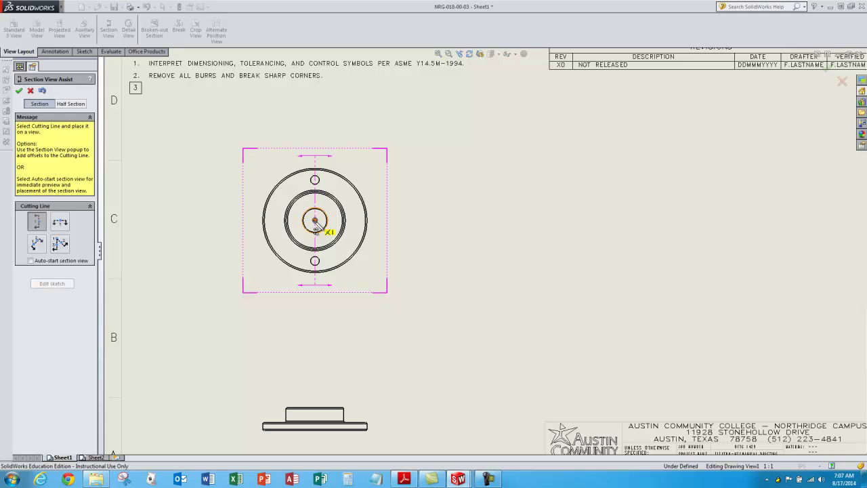
left_click(316, 222)
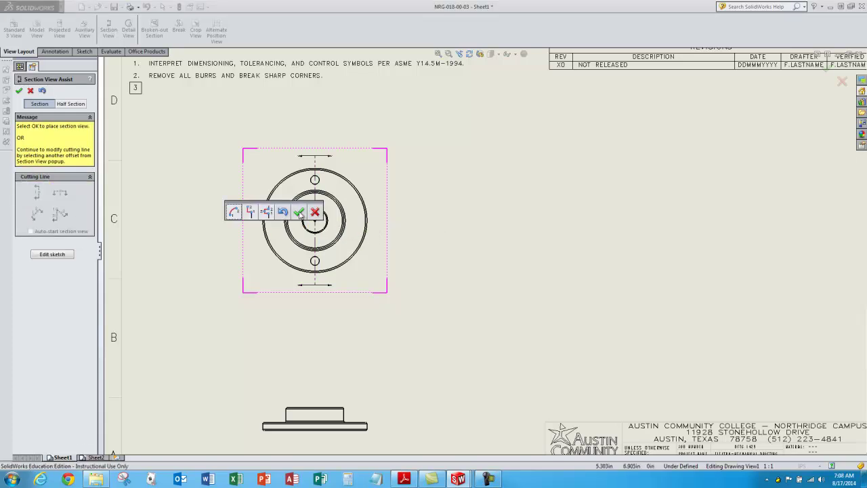
left_click(298, 213)
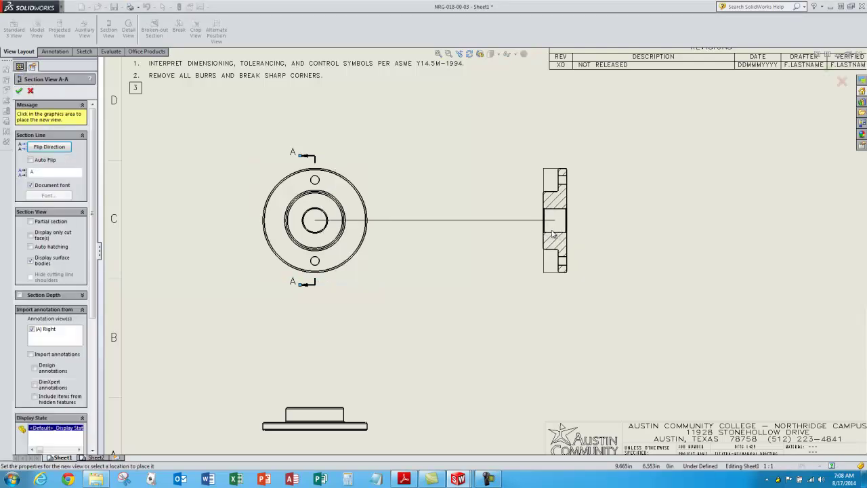
left_click(555, 234)
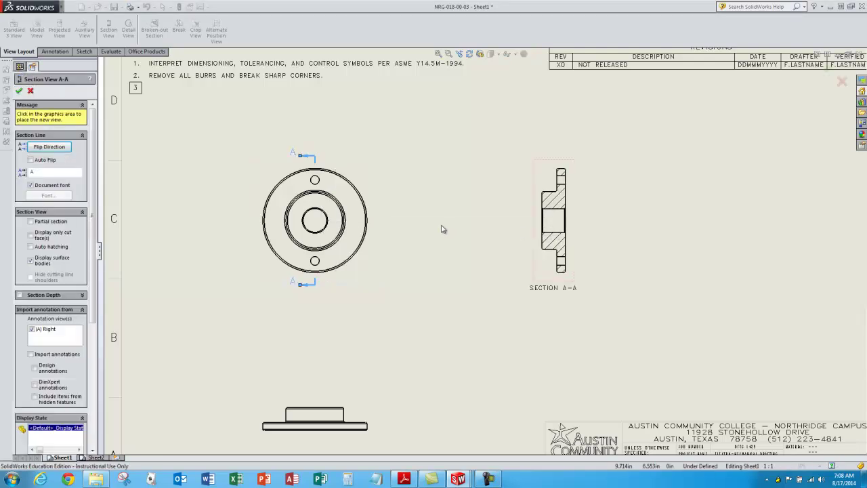
left_click(309, 178)
scroll(310, 178, "up", 3)
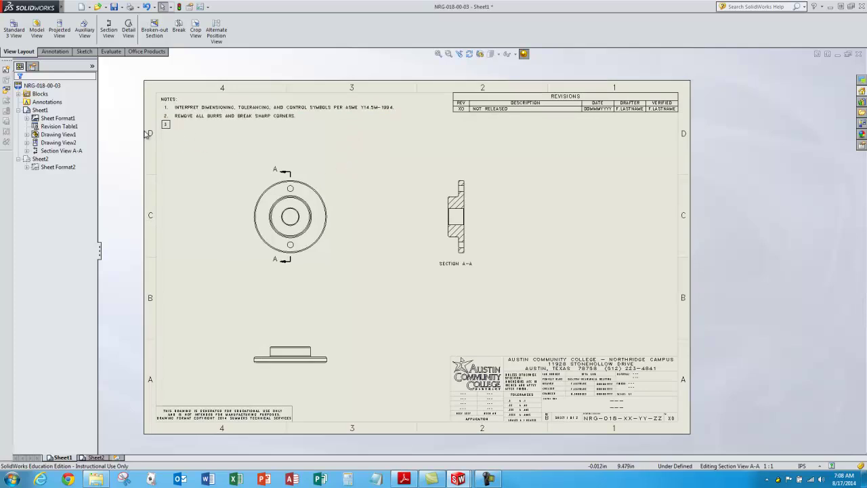
Step: Insert an isometric view of NRG-018-00-03 at the sheet scale, to the right of the section view
left_click(40, 29)
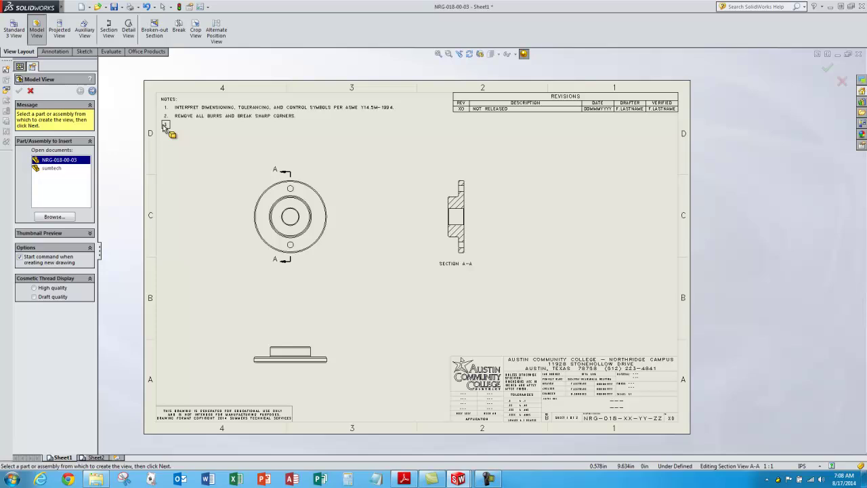
left_click(92, 91)
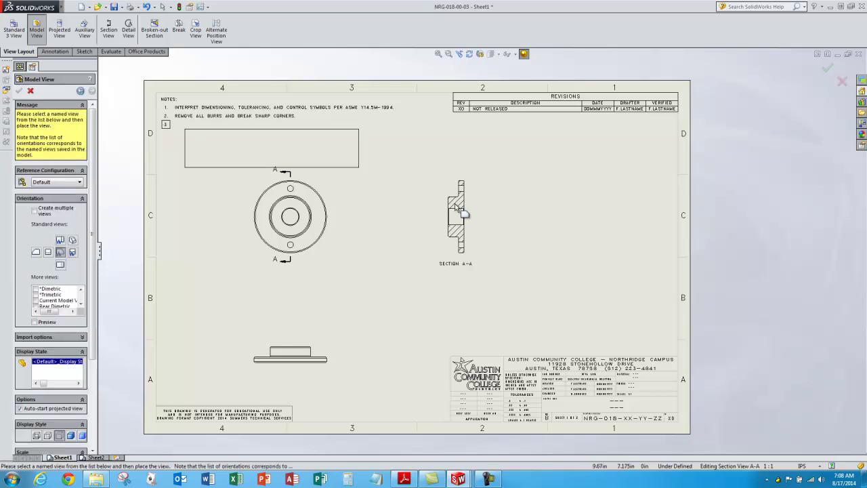
left_click(73, 241)
left_click(588, 235)
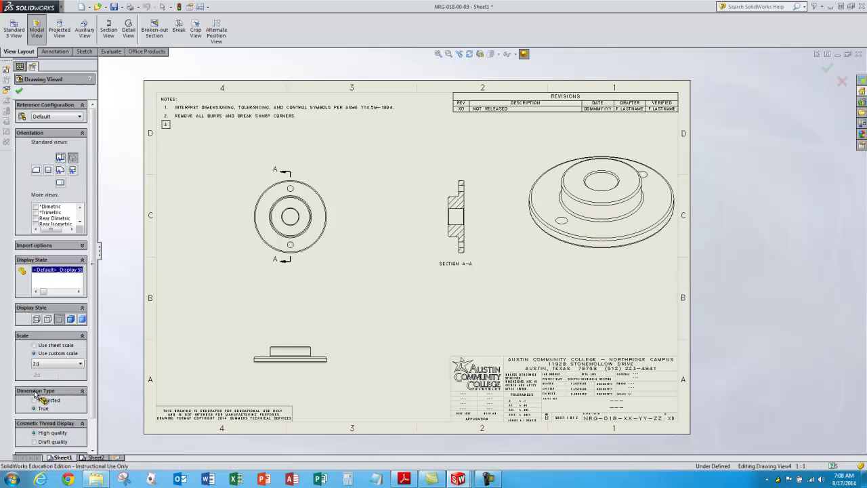
left_click(35, 344)
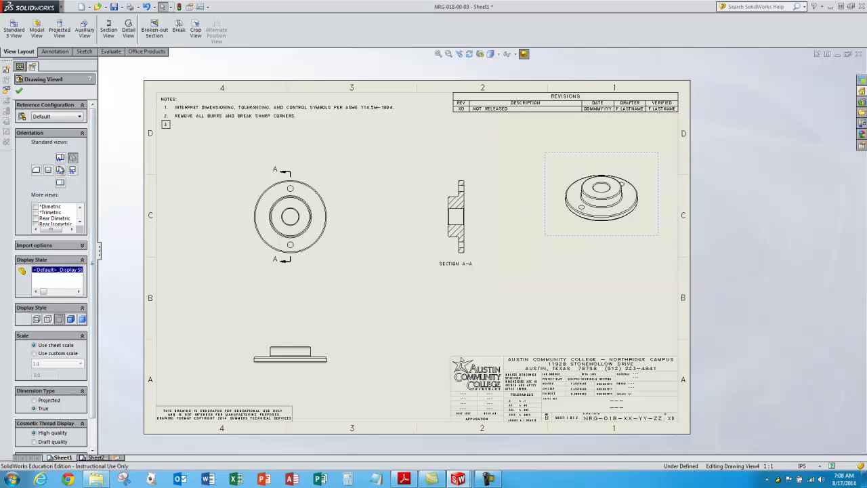
left_click(19, 91)
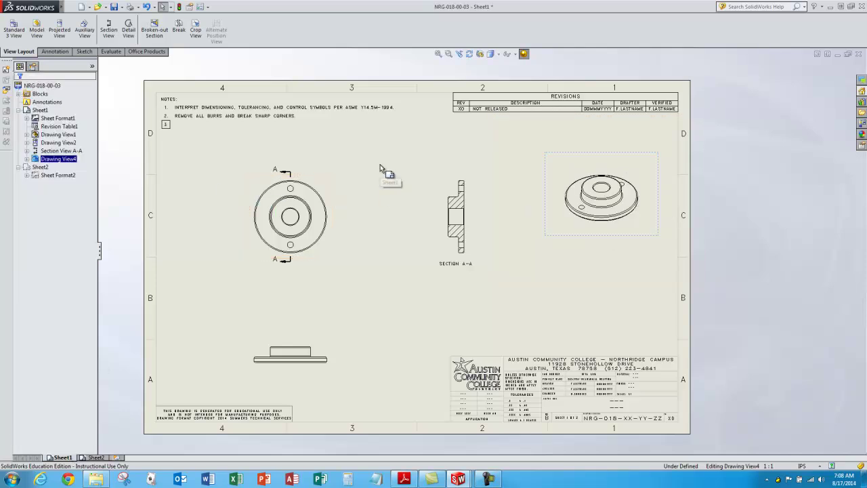
scroll(380, 164, "down", 1)
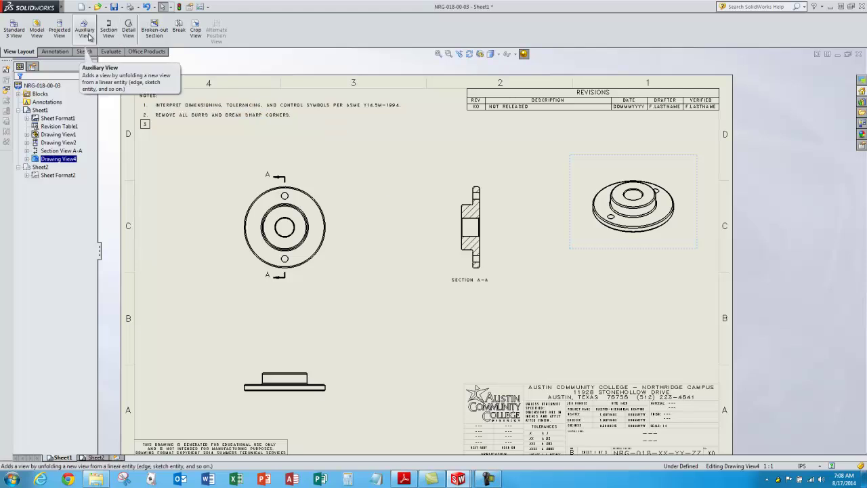
Step: Import the entire model's marked dimensions and hole wizard items into all views, eliminating duplicates
left_click(55, 52)
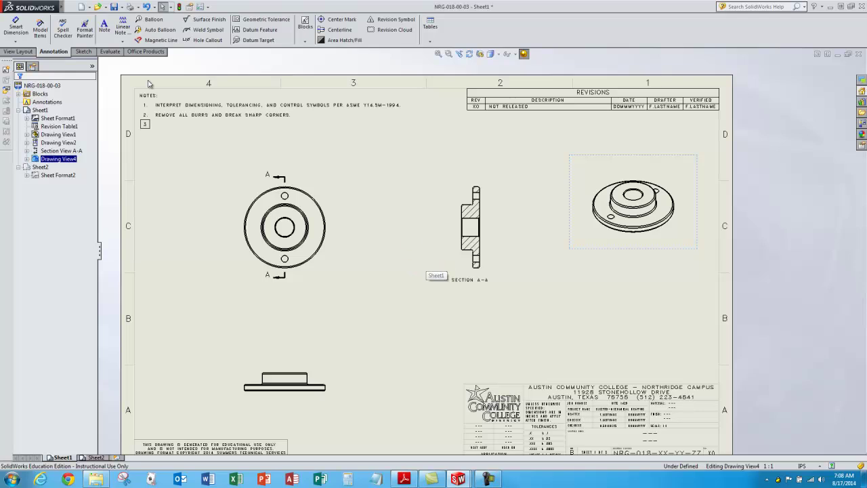
left_click(40, 30)
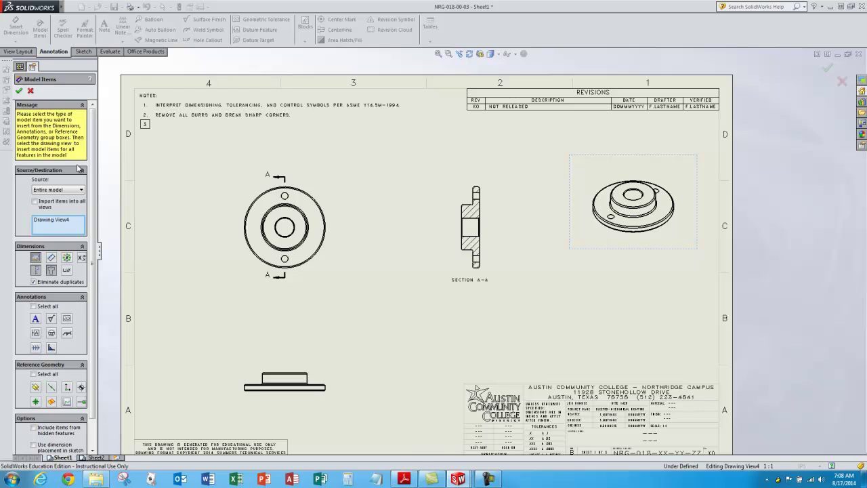
left_click(35, 202)
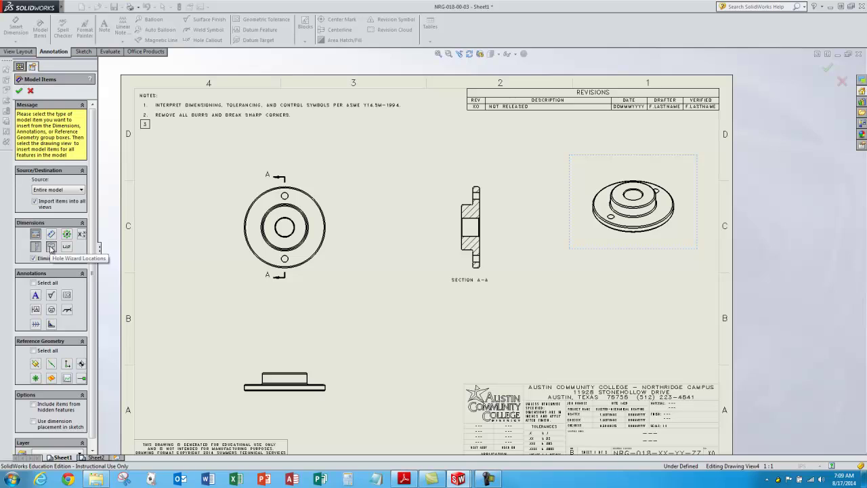
left_click(17, 90)
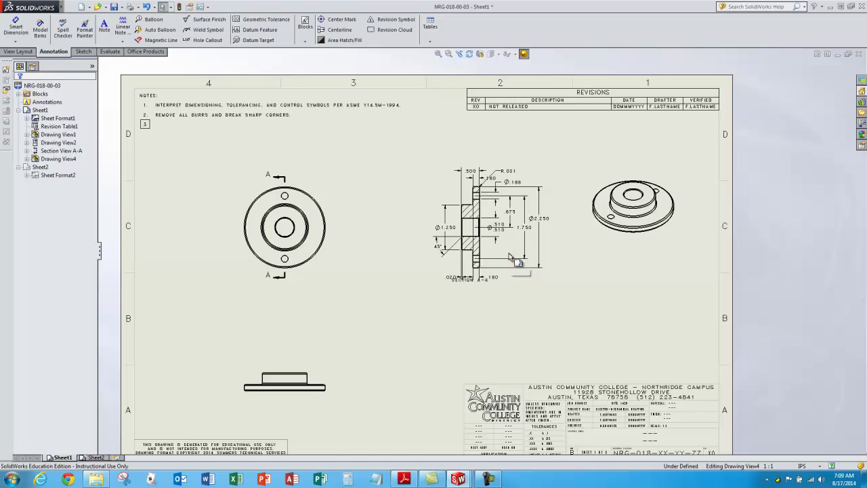
Step: Move the .500 and .180 thickness dimensions from the section to the front view and the Ø.188 hole dimension to the top view
scroll(532, 256, "down", 1)
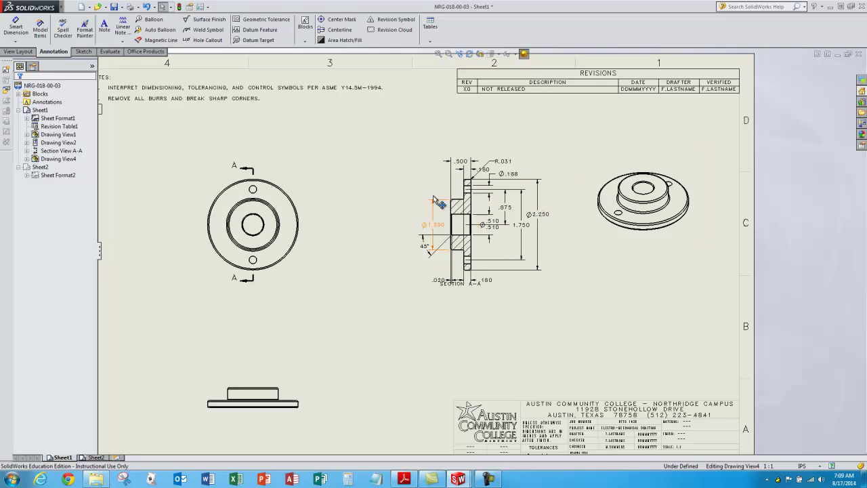
left_click(464, 165)
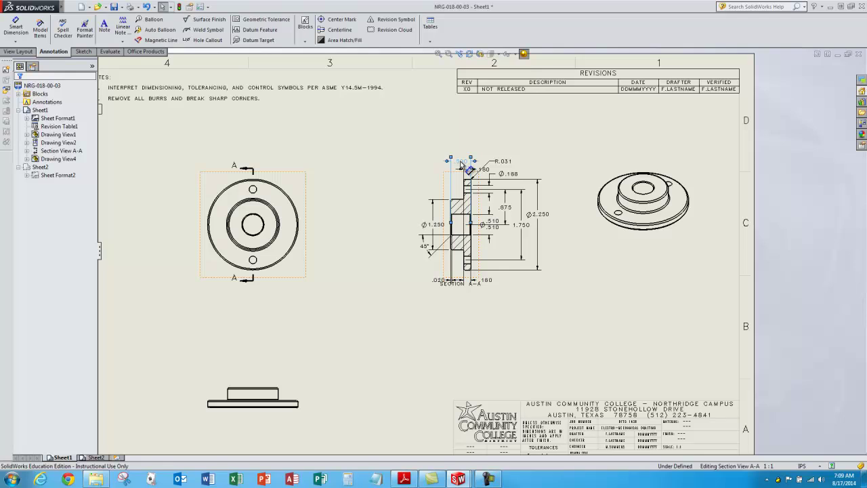
left_click(461, 166)
left_click_drag(258, 400, 255, 398, "shift")
left_click_drag(494, 177, 300, 405, "shift")
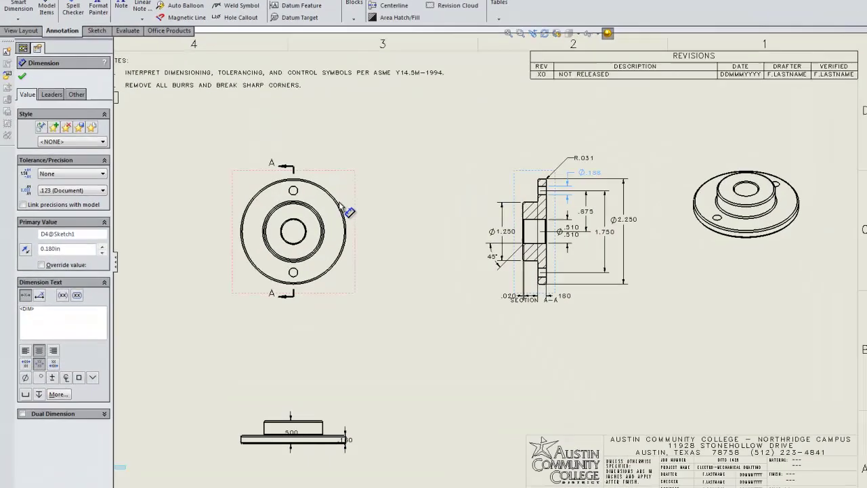
left_click_drag(342, 208, 344, 209, "shift")
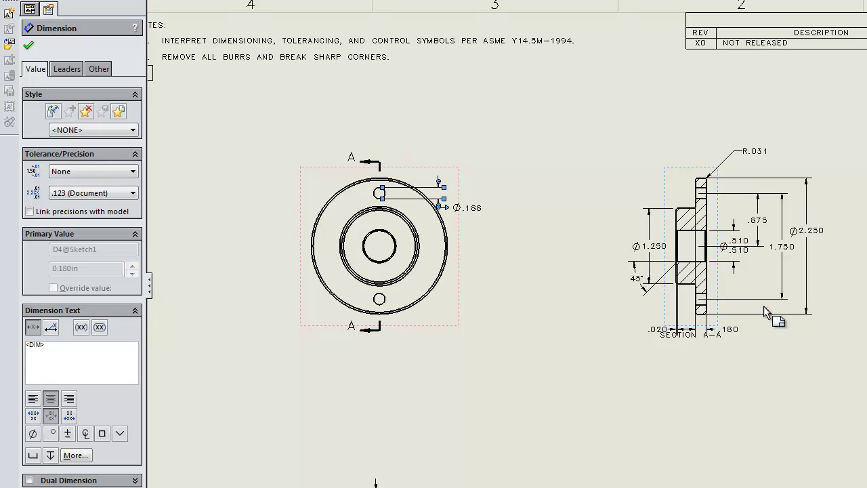
left_click(31, 48)
Step: Delete the 45° and .020 chamfer dimensions from the section view
mouse_move(645, 280)
left_mouse_down()
mouse_move(639, 274)
mouse_move(650, 285)
left_mouse_up()
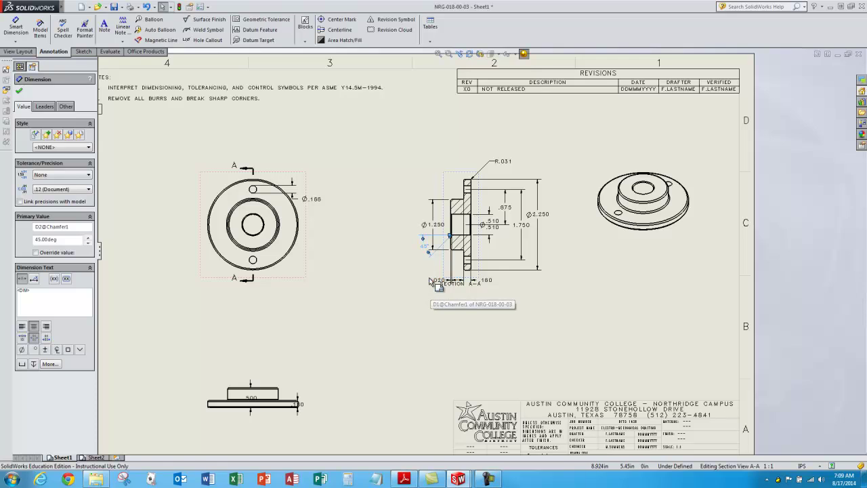
left_click(440, 293)
left_click(445, 287)
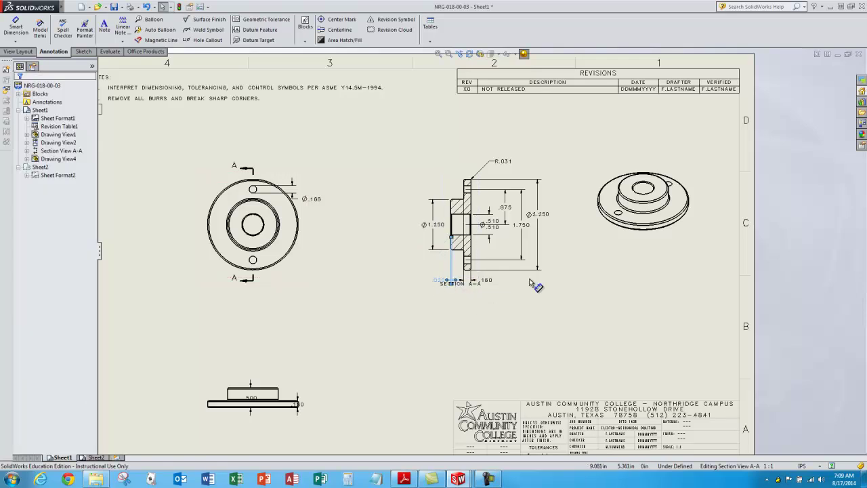
key("Delete")
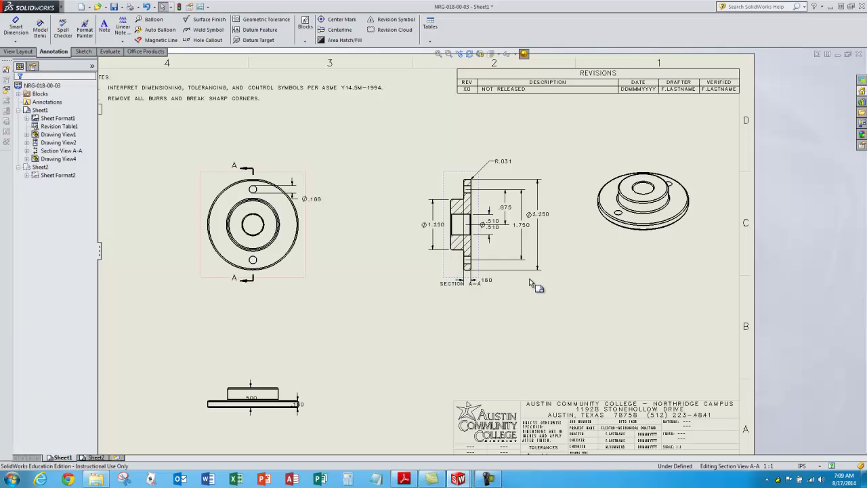
Step: Move the .510 bore diameter dimension from the section view to the top view, placing it below the part
left_click(499, 227)
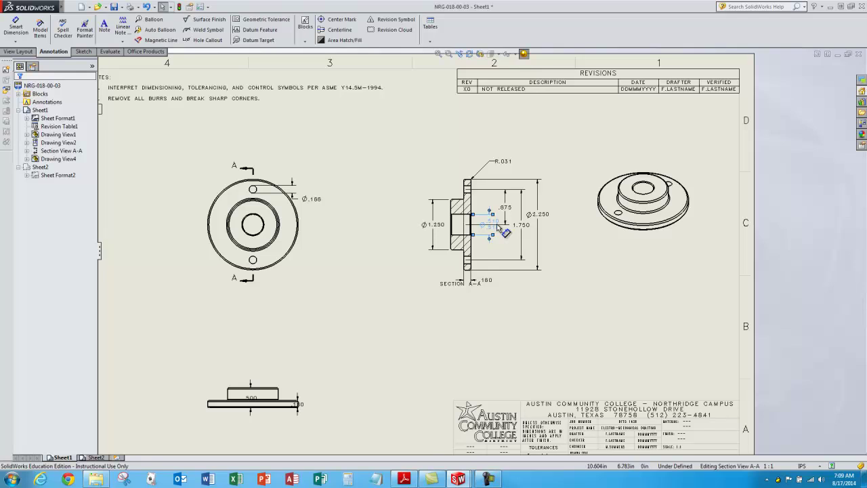
mouse_move(285, 244)
left_mouse_down("shift")
mouse_move(291, 237)
mouse_move(309, 277)
mouse_move(317, 313)
mouse_move(298, 306)
left_mouse_up("shift")
left_click(339, 248)
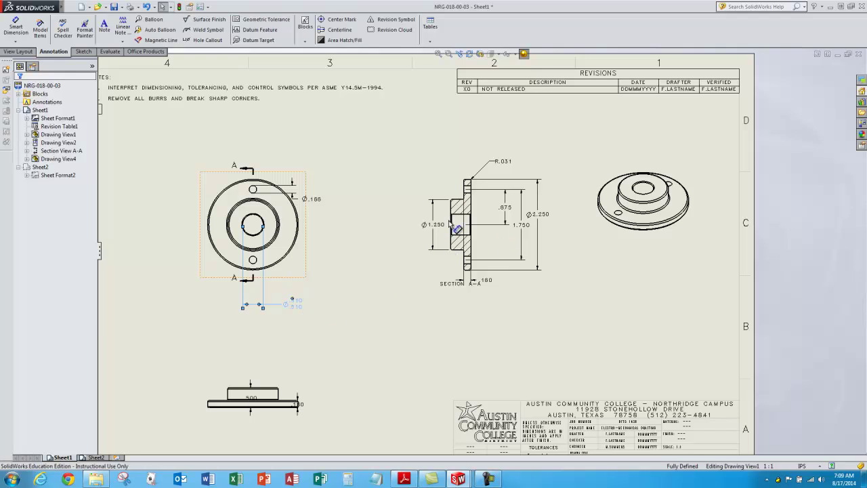
left_click(442, 201)
key("Escape")
Step: Move the .875 hole location dimension from the section view to the top view
left_click(507, 210)
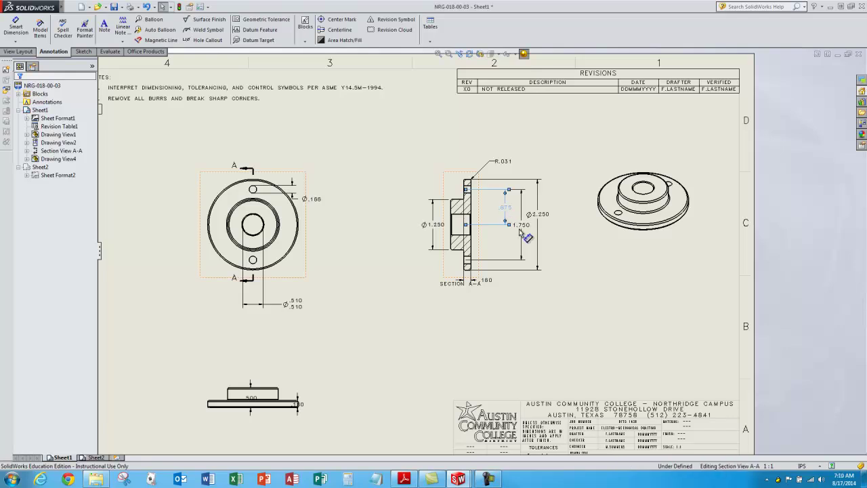
left_click(509, 216)
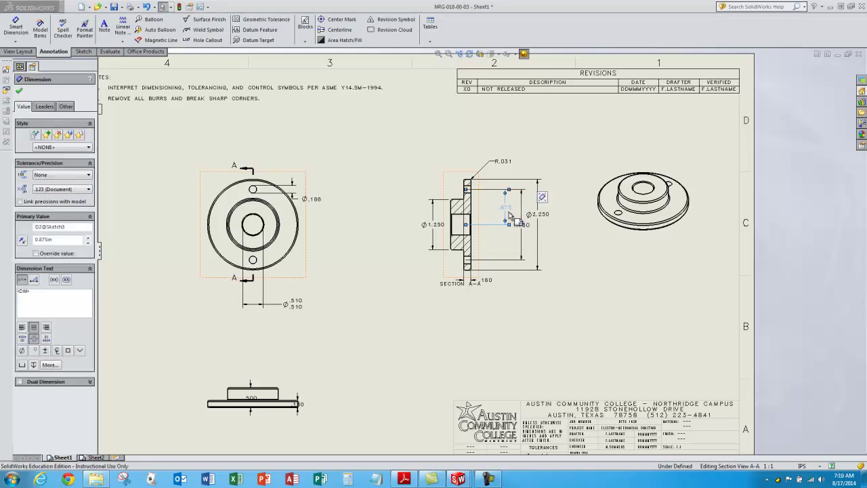
left_click_drag(509, 217, 271, 225, "shift")
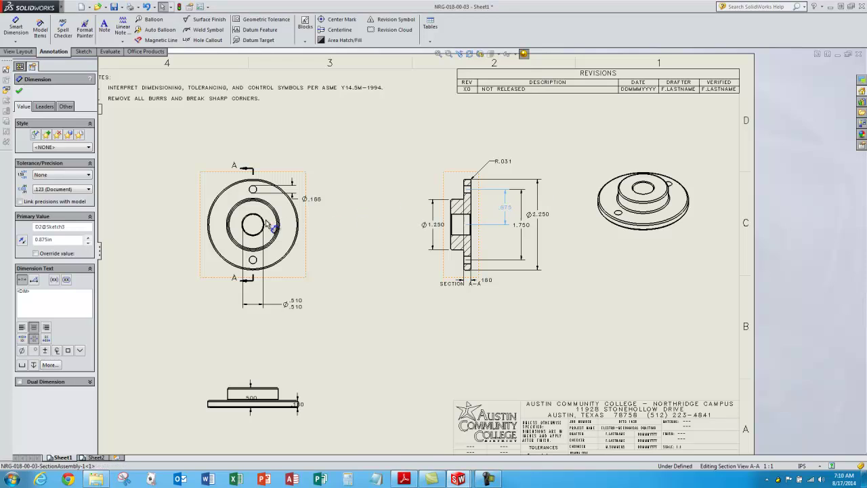
key("Escape")
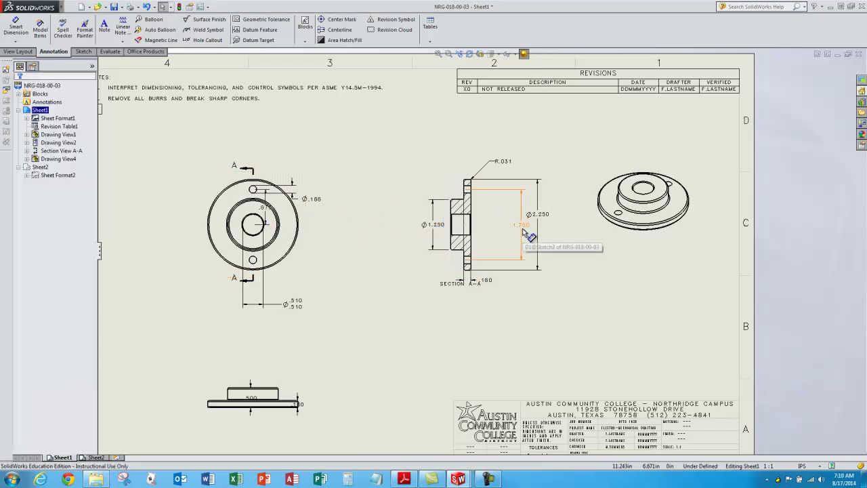
Step: Move the 1.750 hole spacing dimension from the section view to the top view and the .180 flange thickness to the front view
left_click(525, 233)
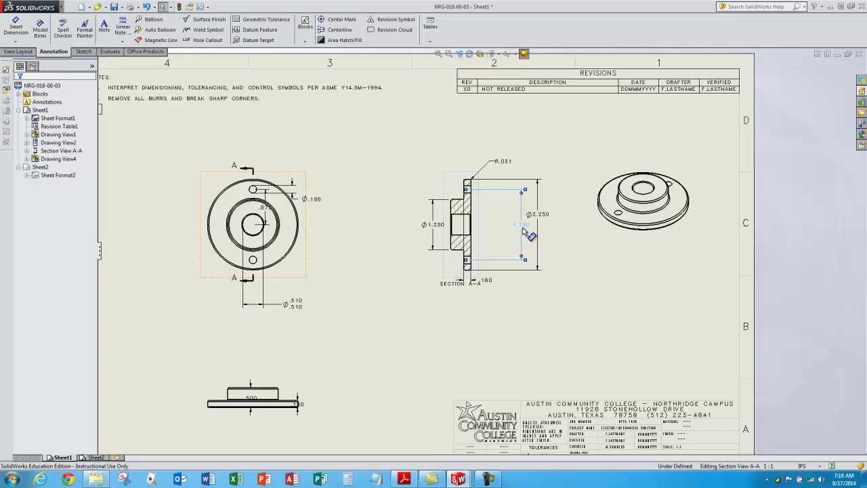
left_click_drag(525, 232, 298, 227, "shift")
left_click_drag(486, 280, 286, 397, "shift")
left_click(415, 328)
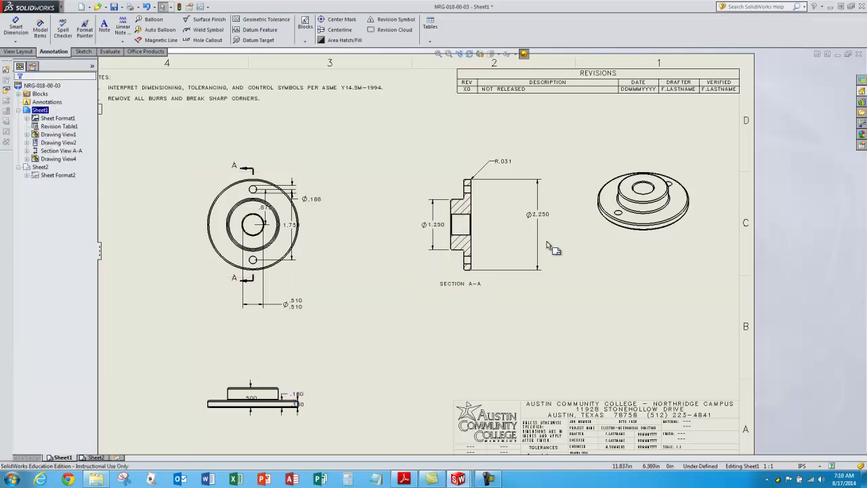
Step: Reposition the Ø1.250 and Ø2.250 dimensions beside the section view and set both to two-decimal precision
left_click_drag(547, 225, 526, 229, "shift")
left_click_drag(434, 229, 425, 230, "shift")
left_click(424, 232)
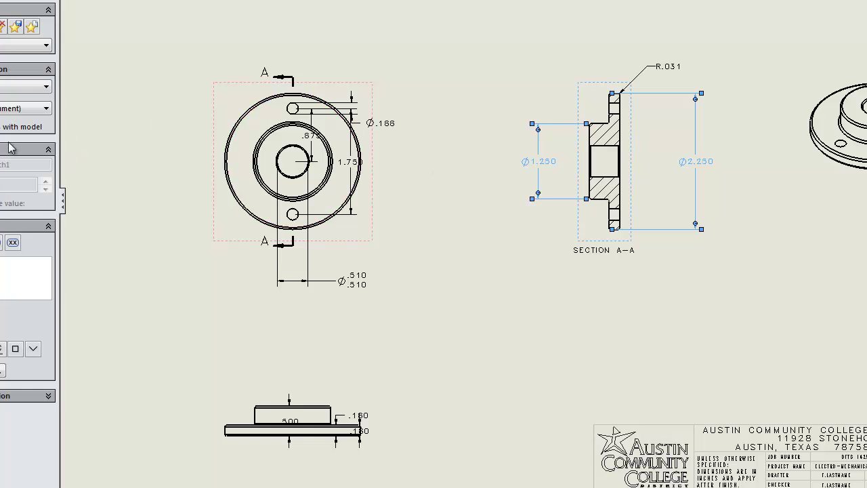
left_click(41, 114)
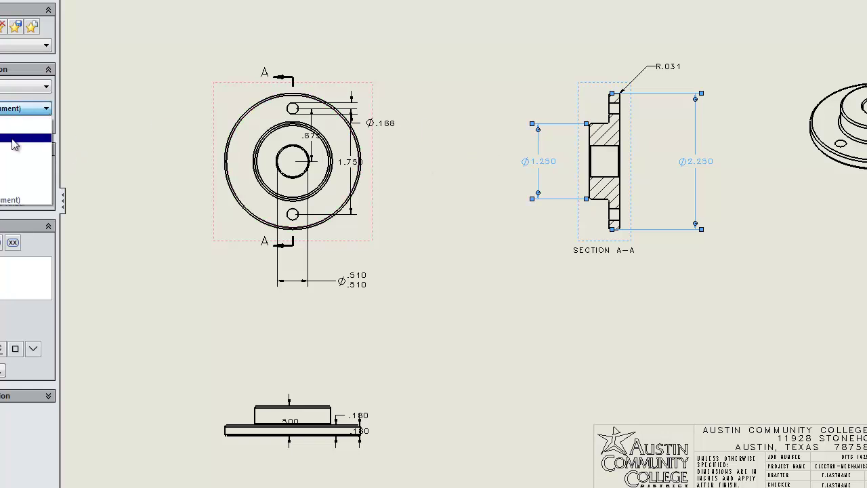
left_click(27, 141)
left_click(542, 57)
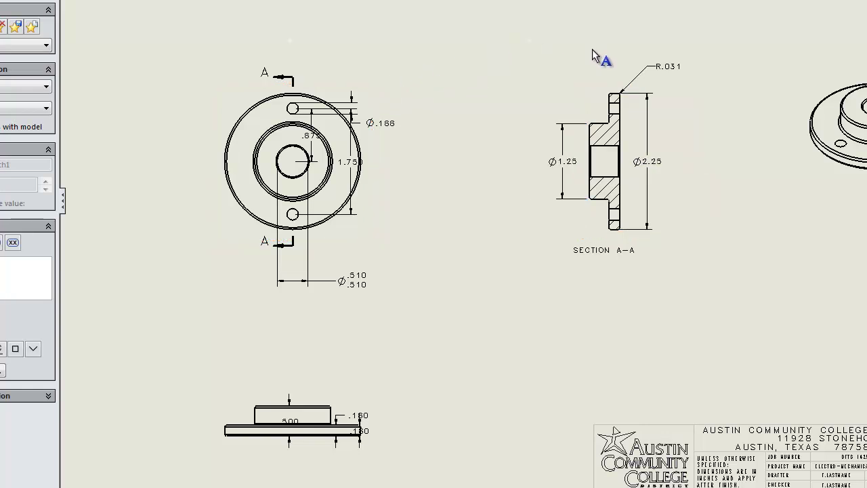
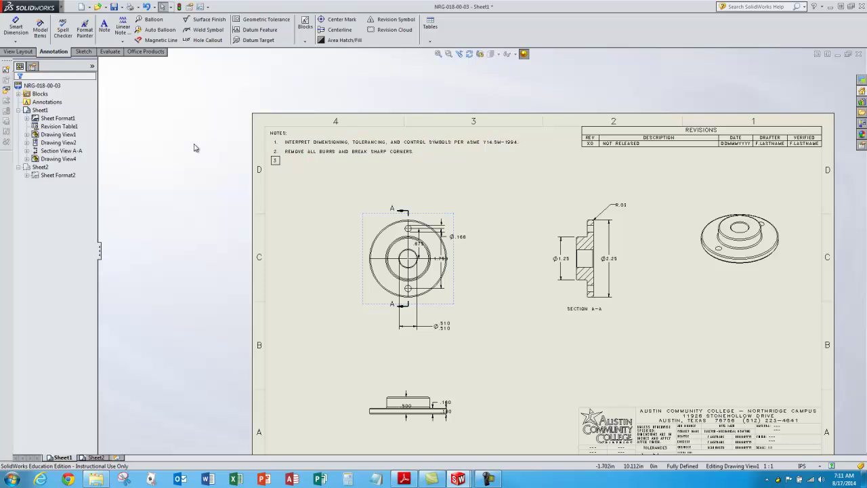
Step: Add a vertical centerline to the front view between the two side edges of the raised boss
scroll(406, 422, "down", 3)
scroll(406, 419, "down", 1)
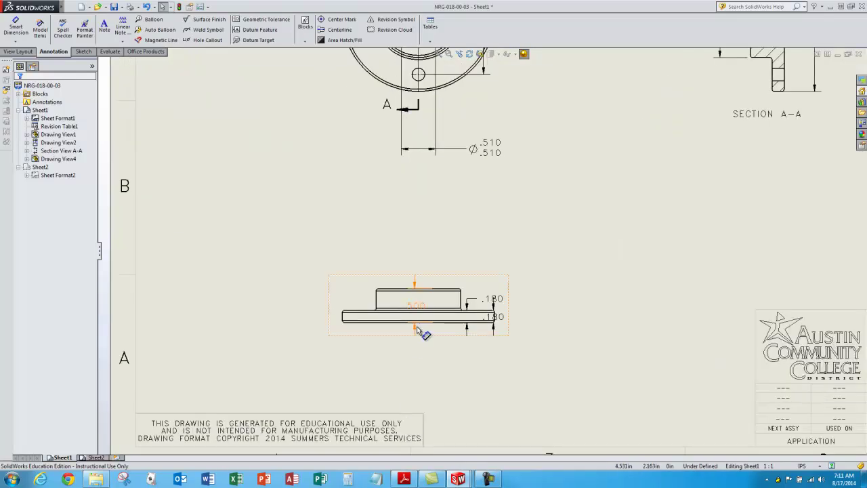
left_click(342, 31)
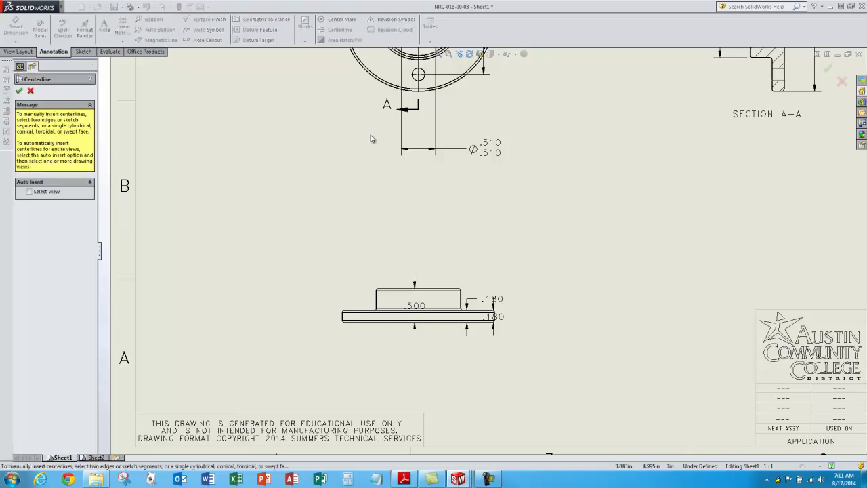
left_click(377, 303)
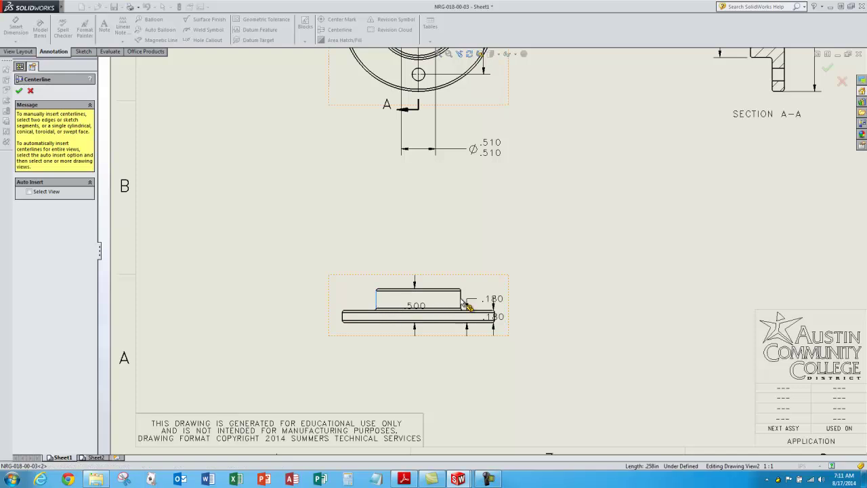
scroll(465, 303, "down", 4)
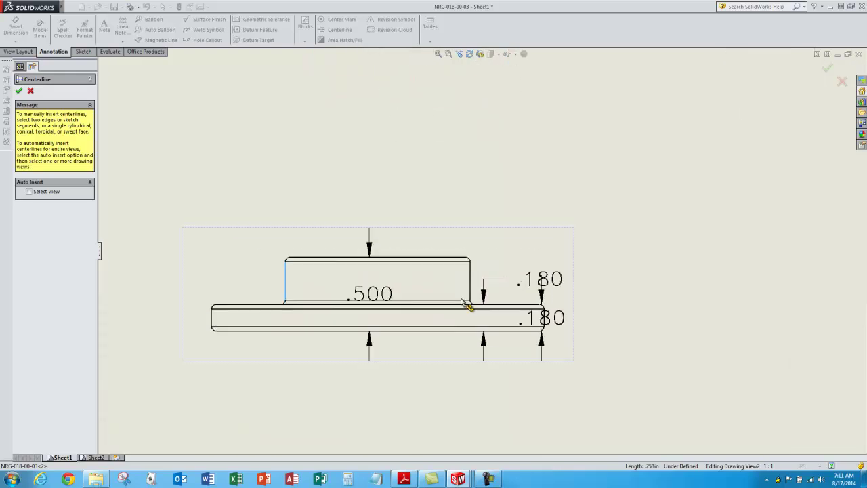
left_click(472, 271)
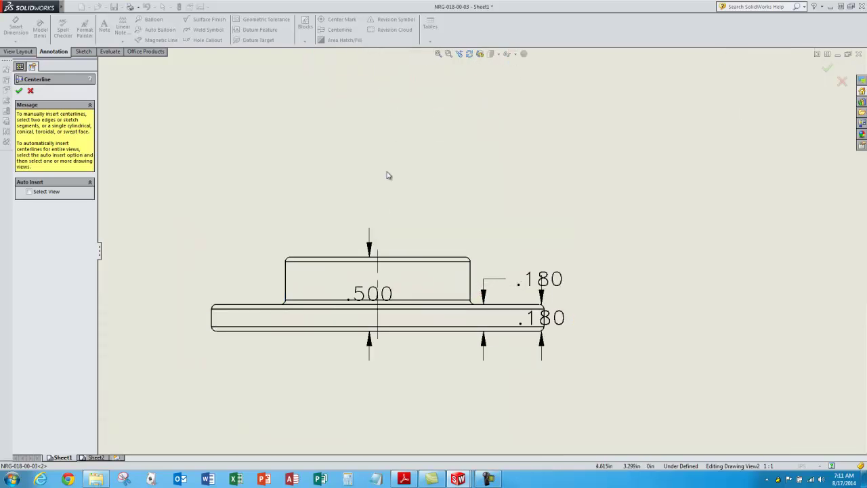
left_click(29, 91)
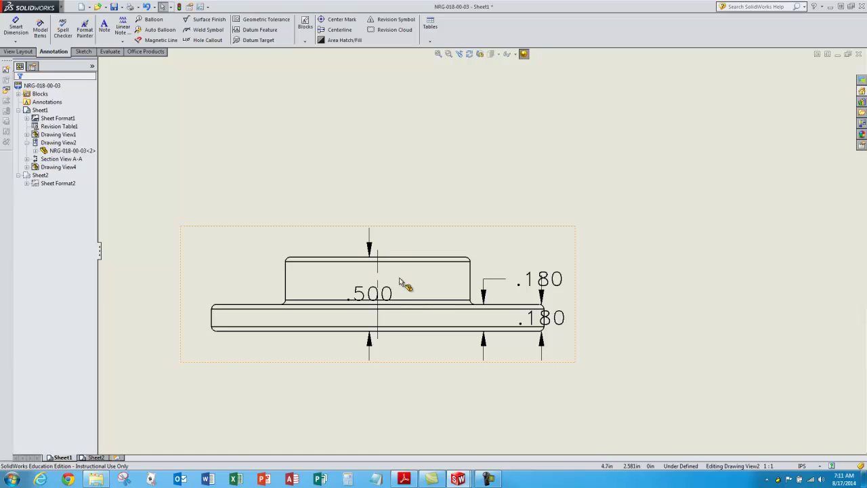
Step: Add centerlines to section view A-A through the two small flange holes and the central bore
scroll(358, 169, "up", 4)
scroll(358, 168, "up", 2)
scroll(263, 72, "down", 5)
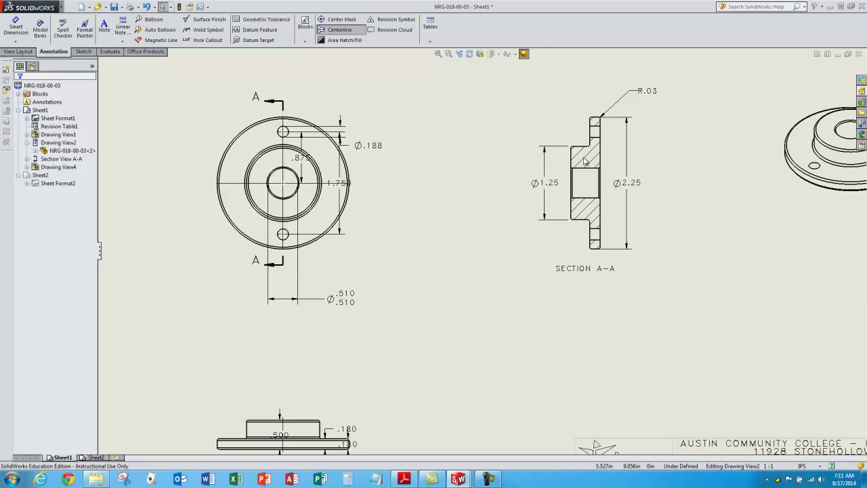
scroll(591, 144, "down", 2)
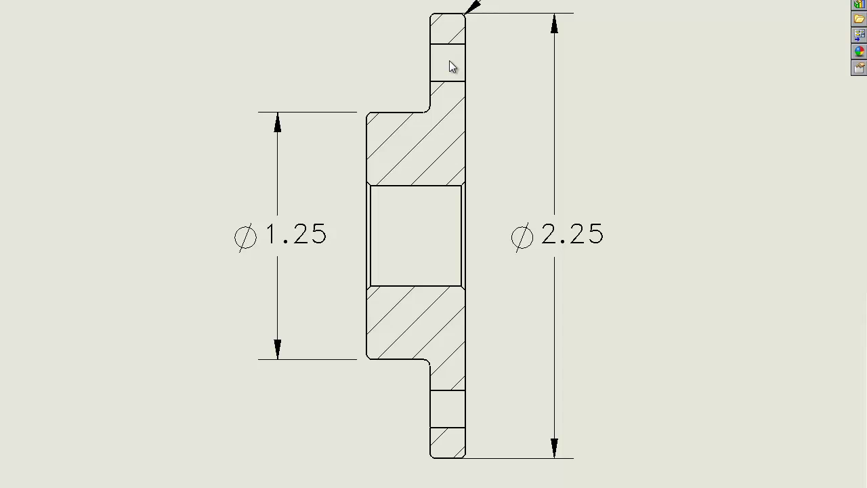
mouse_move(450, 68)
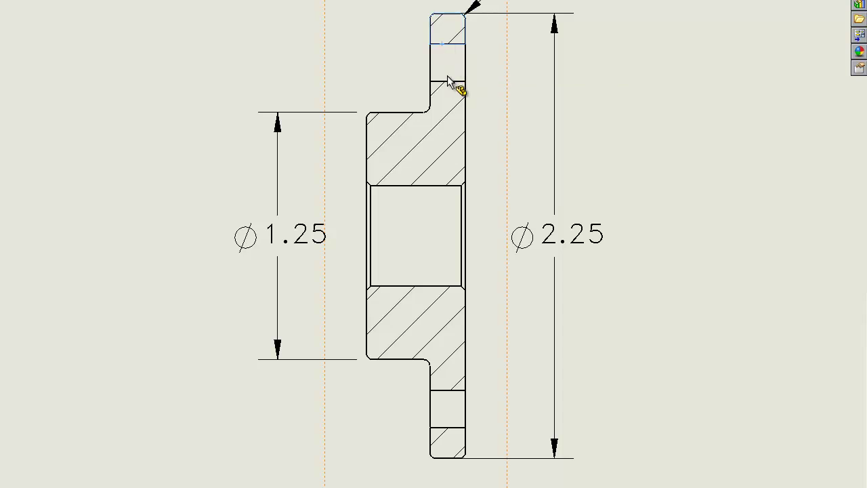
left_click(454, 85)
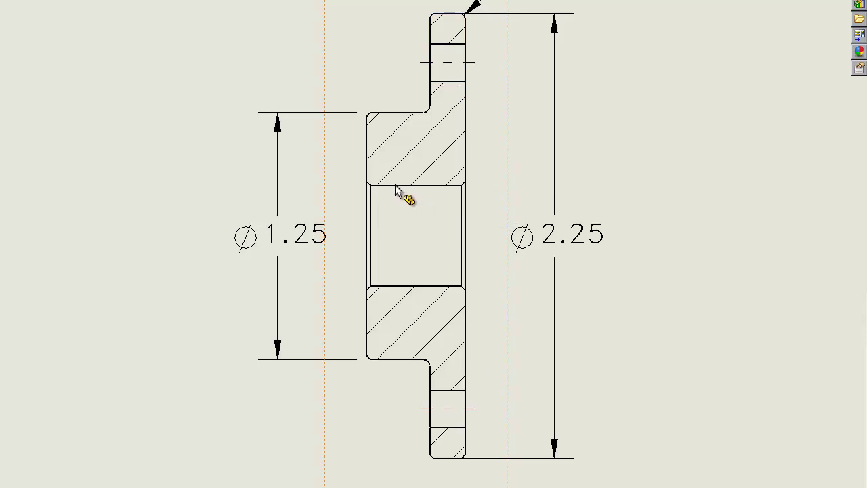
left_click(394, 290)
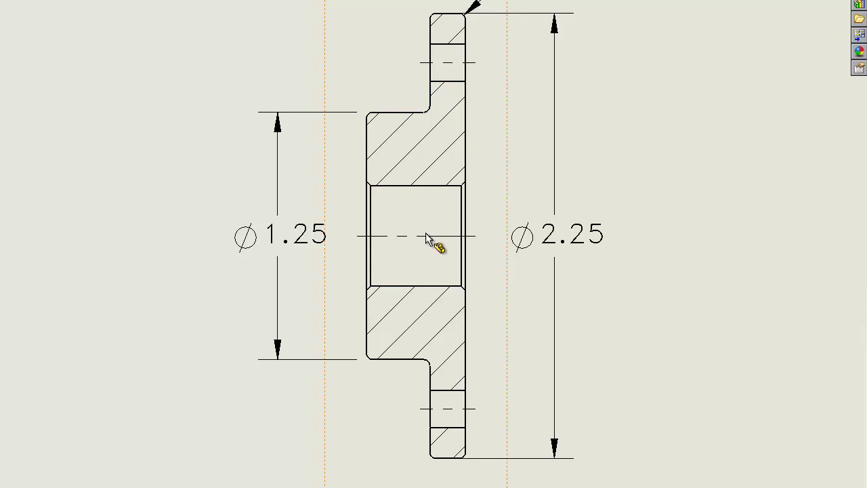
left_click(20, 92)
key("f")
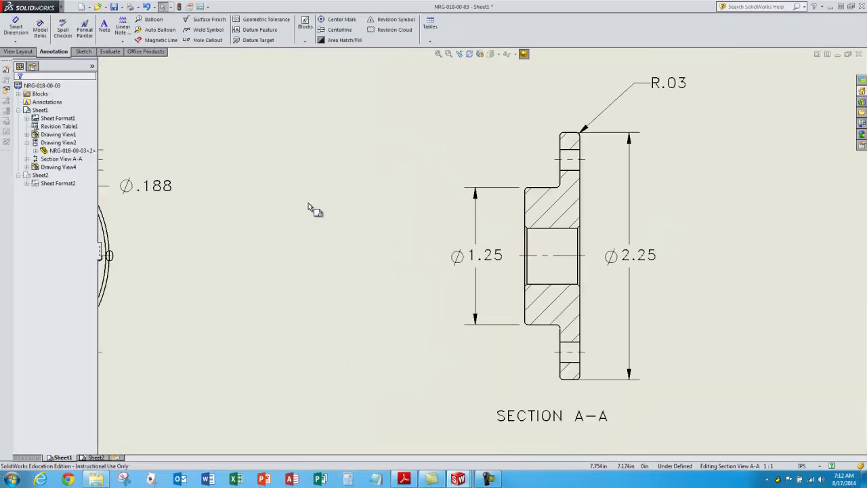
Step: Arrange the top view dimensions outside the part: Ø.188 at the upper right, 1.750 on the right and .875 on the left
scroll(308, 202, "down", 1)
left_click(418, 223)
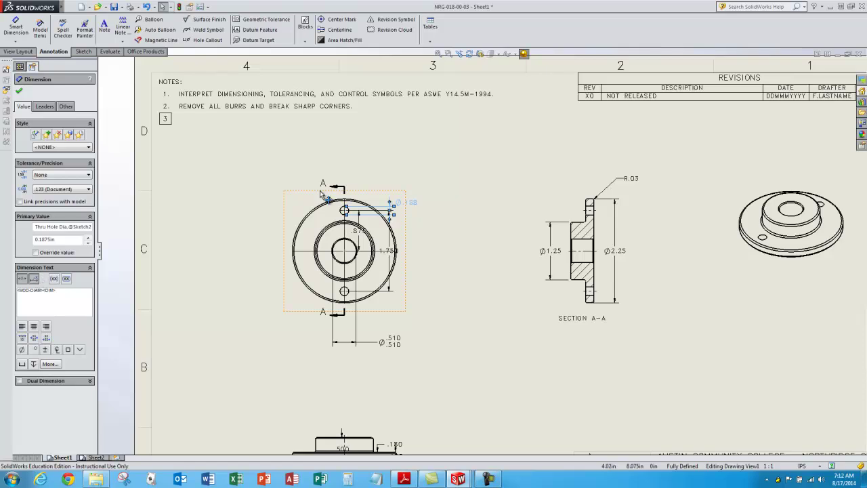
left_click_drag(416, 200, 413, 175)
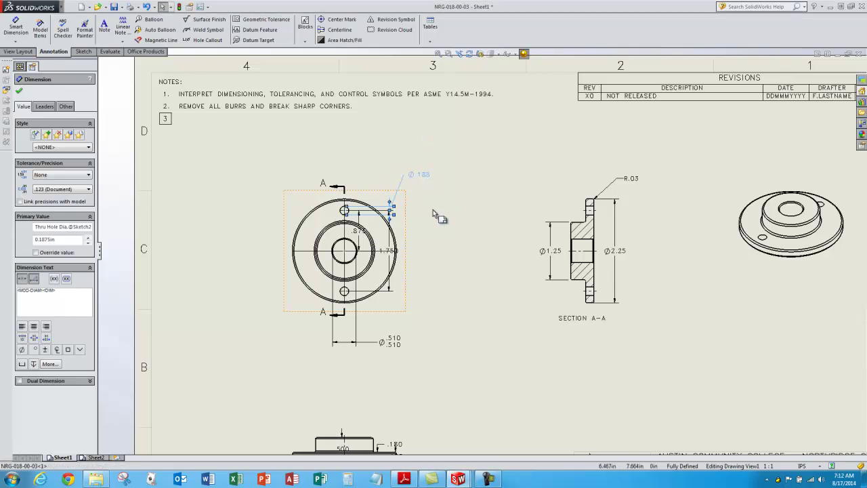
left_click(399, 260)
left_click_drag(399, 261, 432, 256)
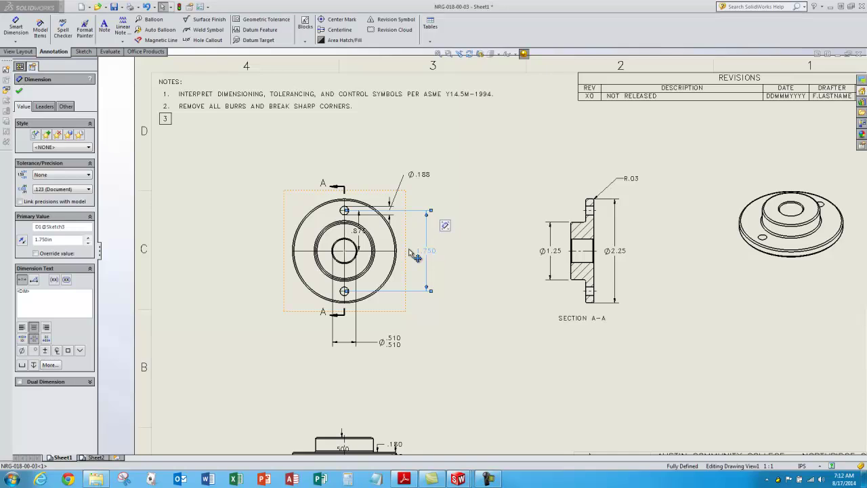
left_click_drag(256, 241, 263, 238)
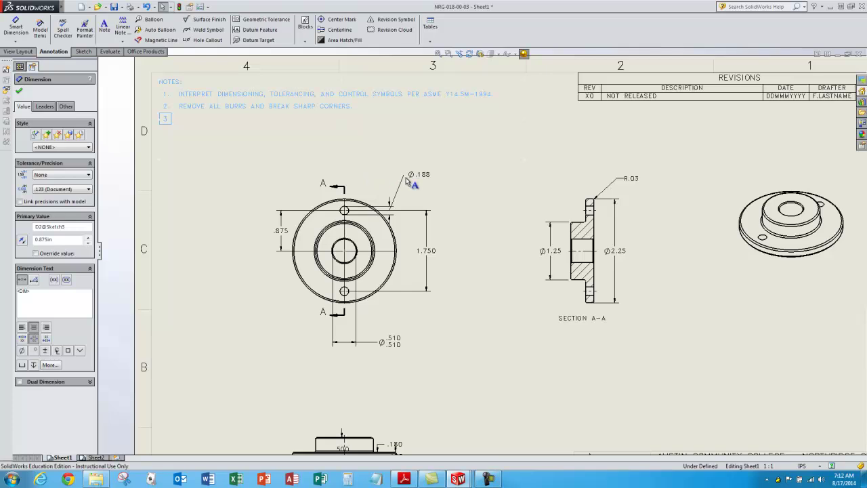
Step: Review the whole drawing sheet and switch to the open sumtech.SLDPRT document
scroll(407, 177, "up", 2)
scroll(413, 173, "up", 1)
middle_click_drag(412, 173, 407, 149)
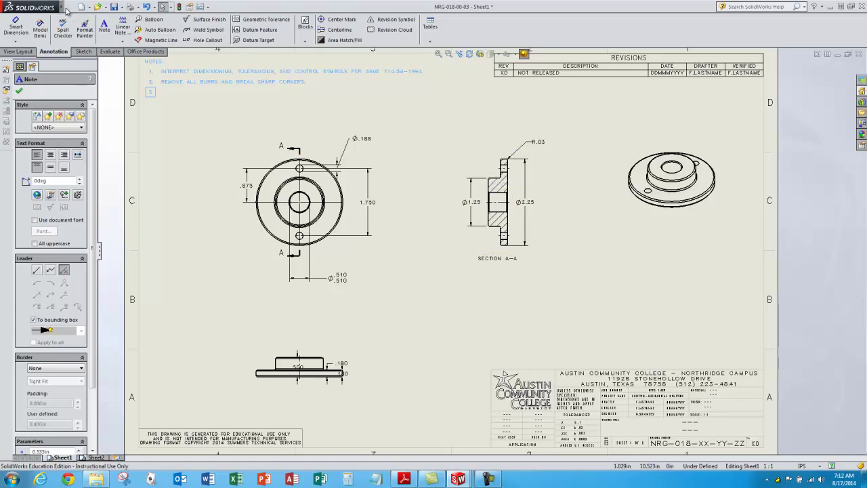
mouse_move(63, 10)
left_click(166, 6)
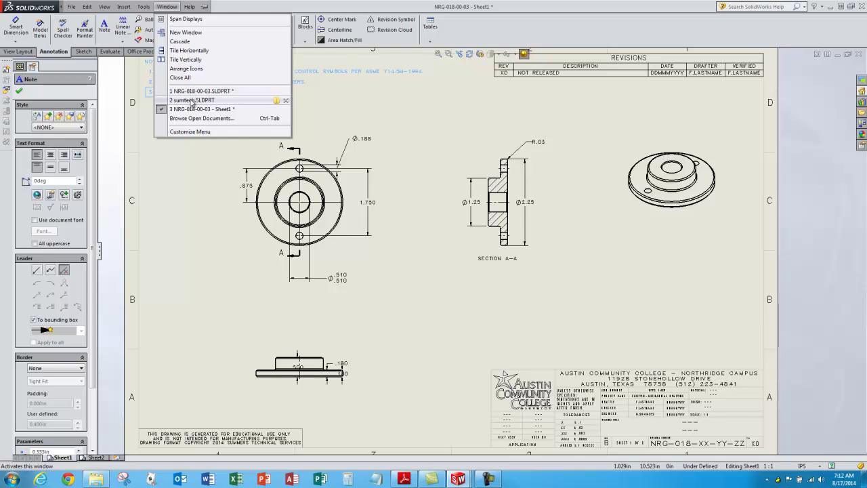
left_click(258, 100)
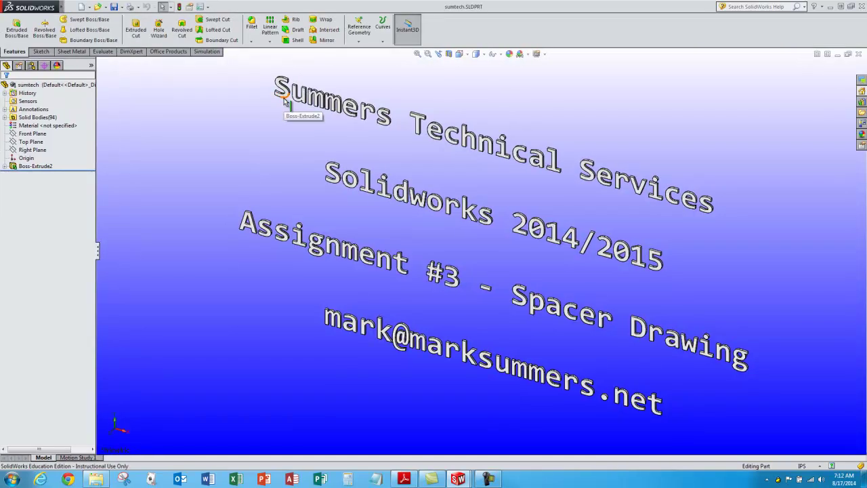